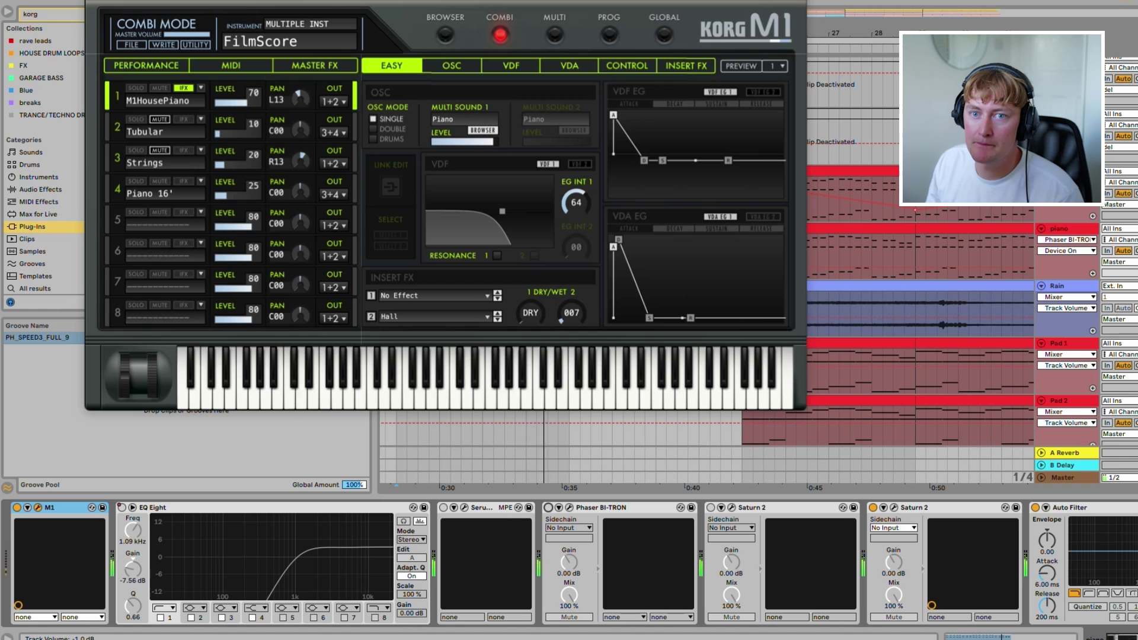
# Switch from the M1 piano to the upper piano layer and open its SRX Electric Piano instrument
pyautogui.click(1137, 229)
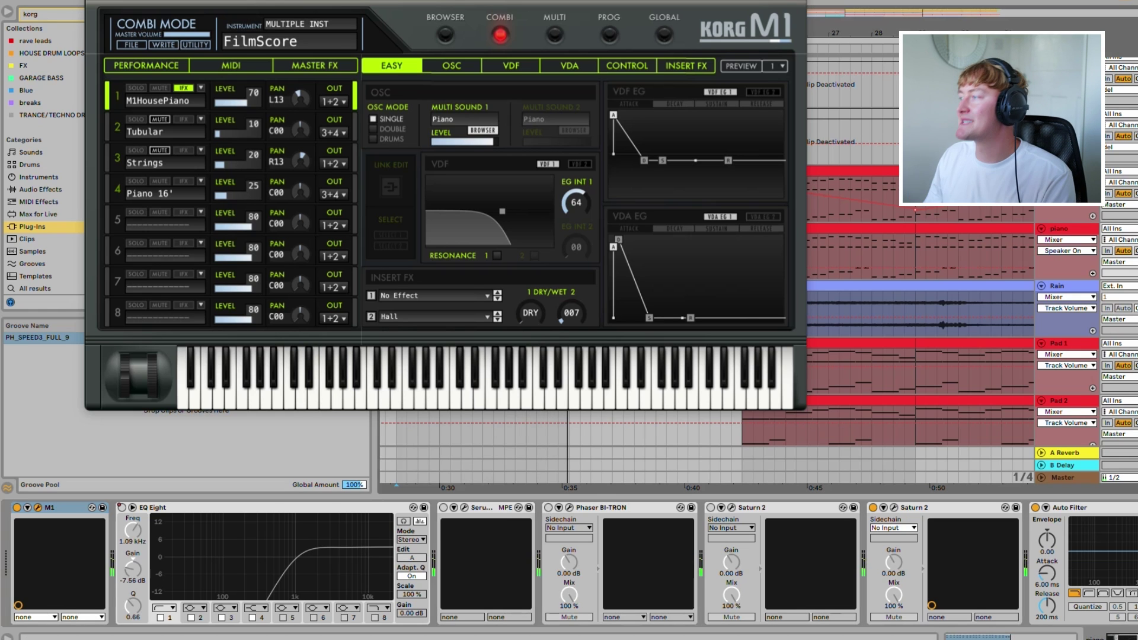
pyautogui.click(1067, 171)
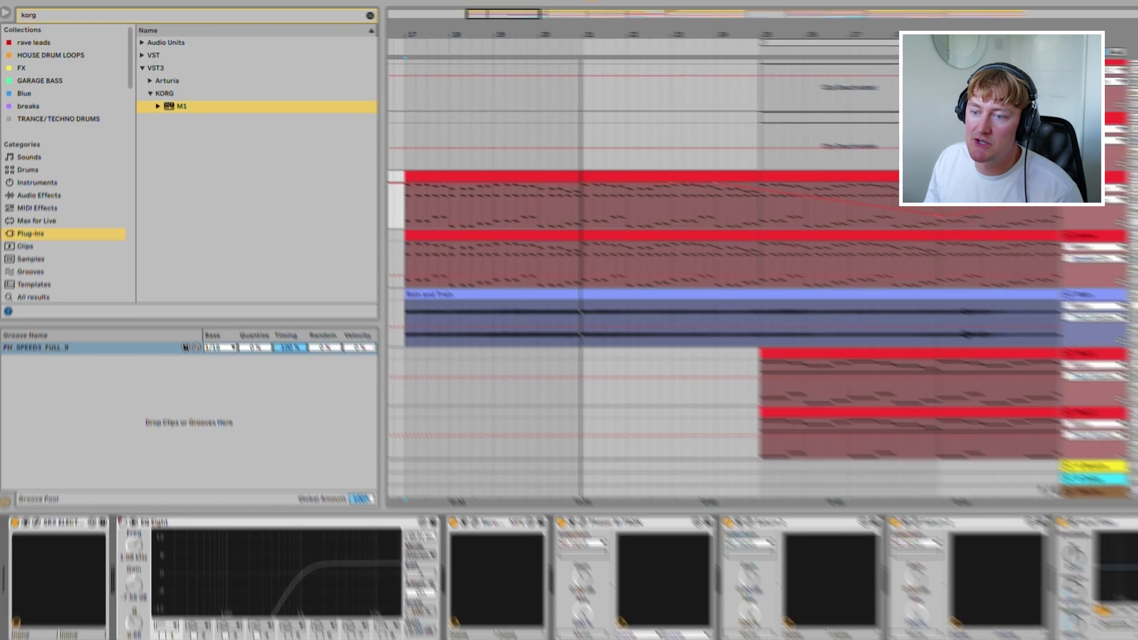
pyautogui.click(38, 508)
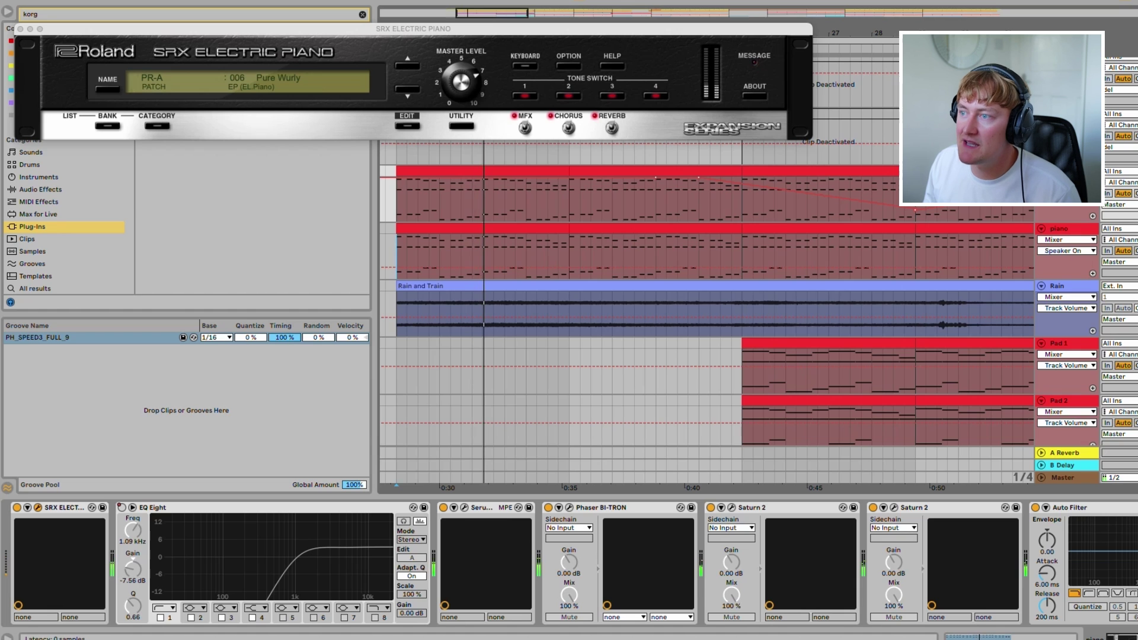
# Inspect the piano track's Serum 2 FX flanger and Phaser BI-TRON settings, dismissing the update notice, and close both plug-in windows
pyautogui.click(464, 508)
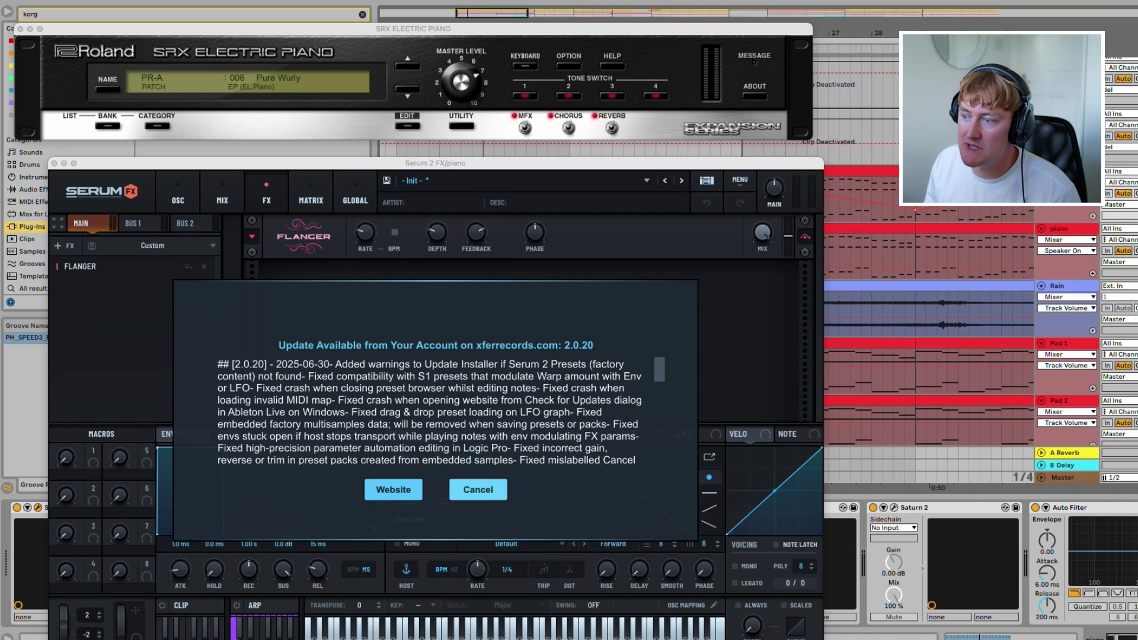
pyautogui.click(478, 490)
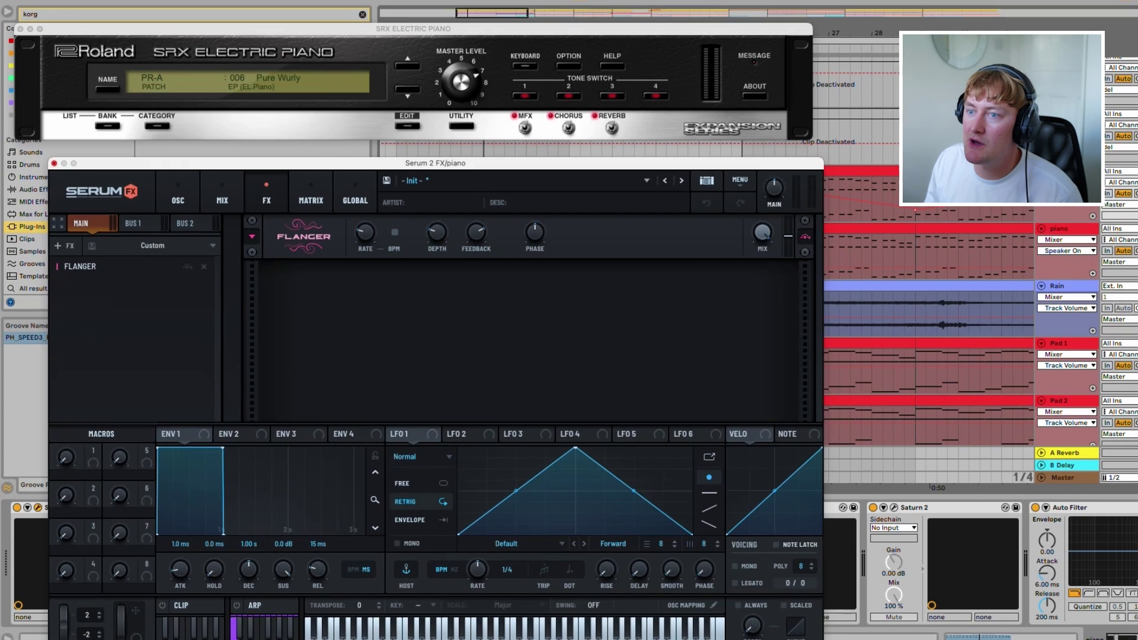
pyautogui.click(9, 8)
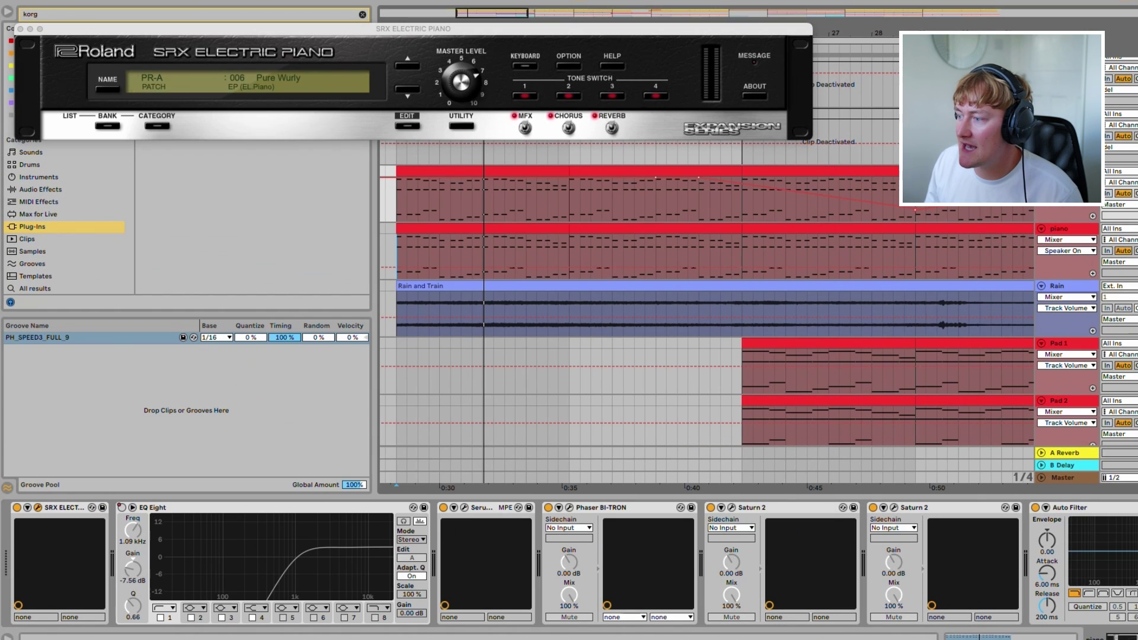
pyautogui.click(569, 507)
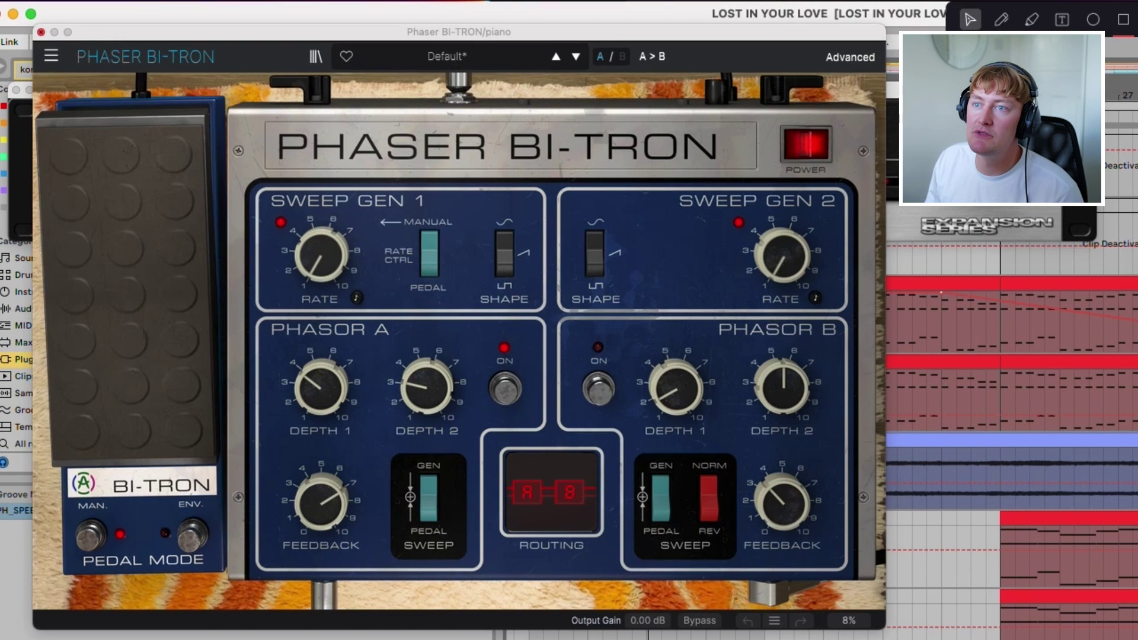
pyautogui.click(41, 32)
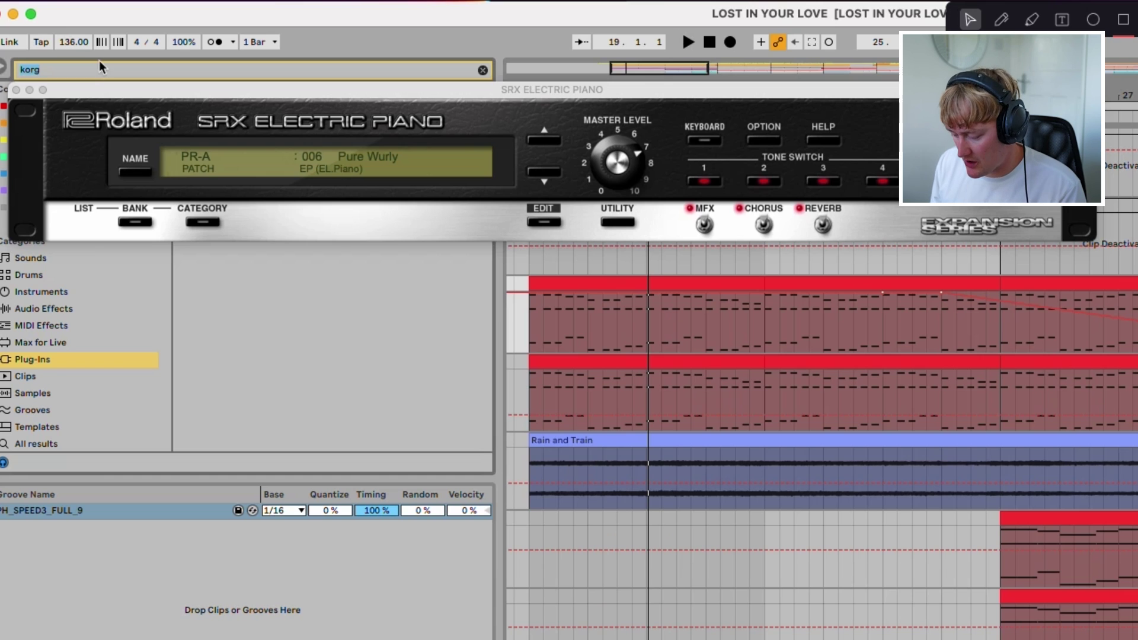
# Try adding the stock Phaser-Flanger, found by searching for "flan", to the end of the piano track's effect chain
pyautogui.write('flan')
pyautogui.click(200, 125)
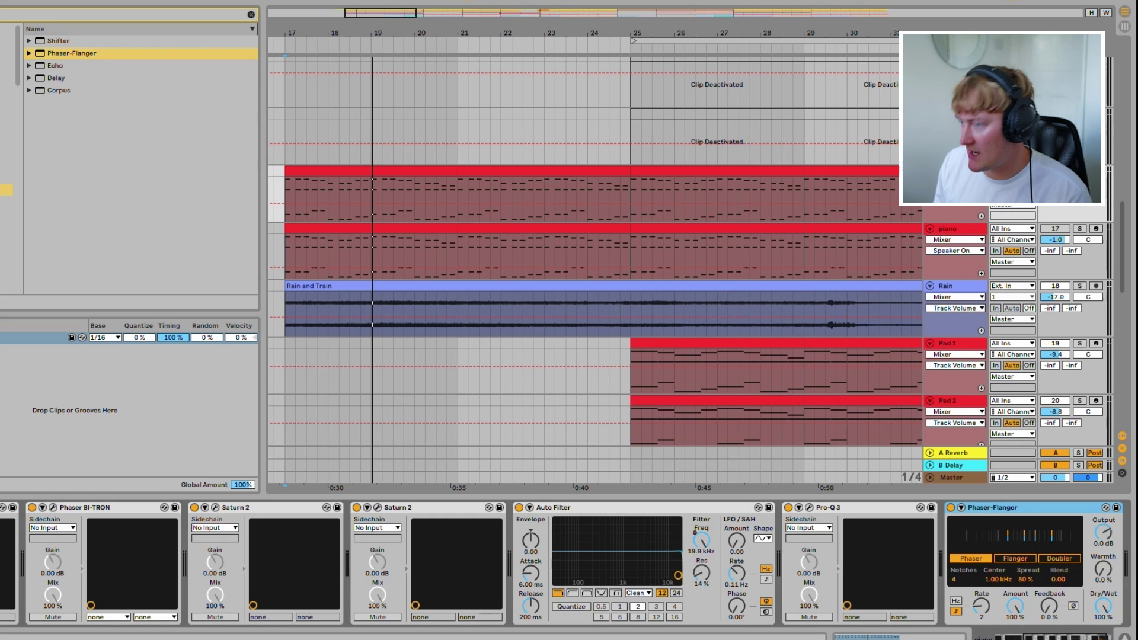
pyautogui.press('Delete')
# Open the piano's first Saturn 2 during playback and view its Color presets without changing the Faster Master O preset
pyautogui.click(215, 508)
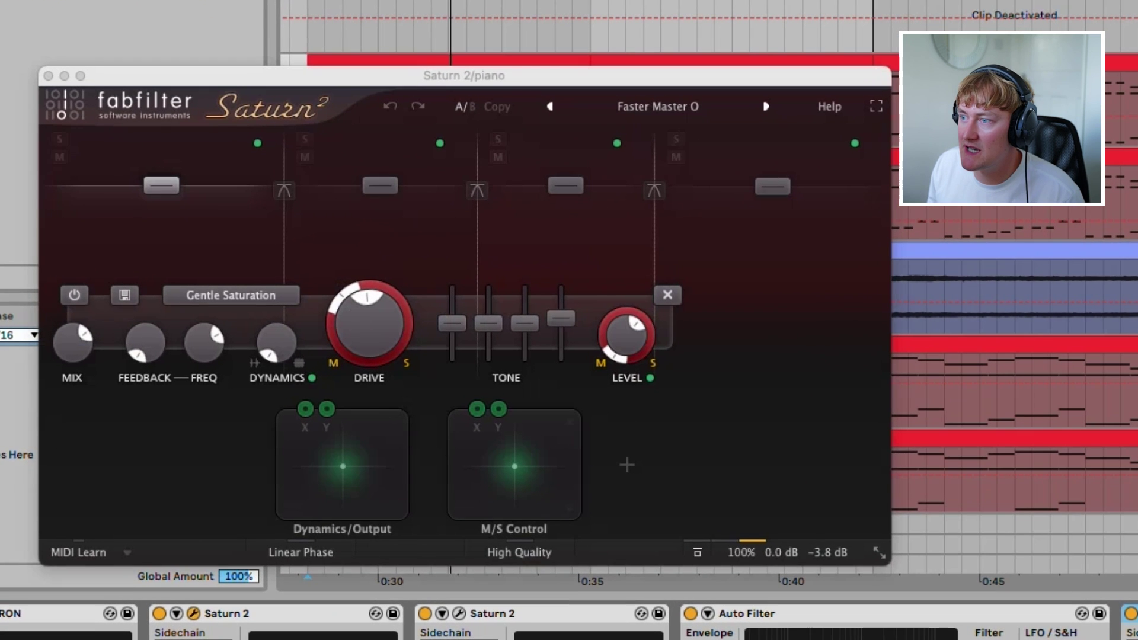
pyautogui.press('space')
pyautogui.click(658, 107)
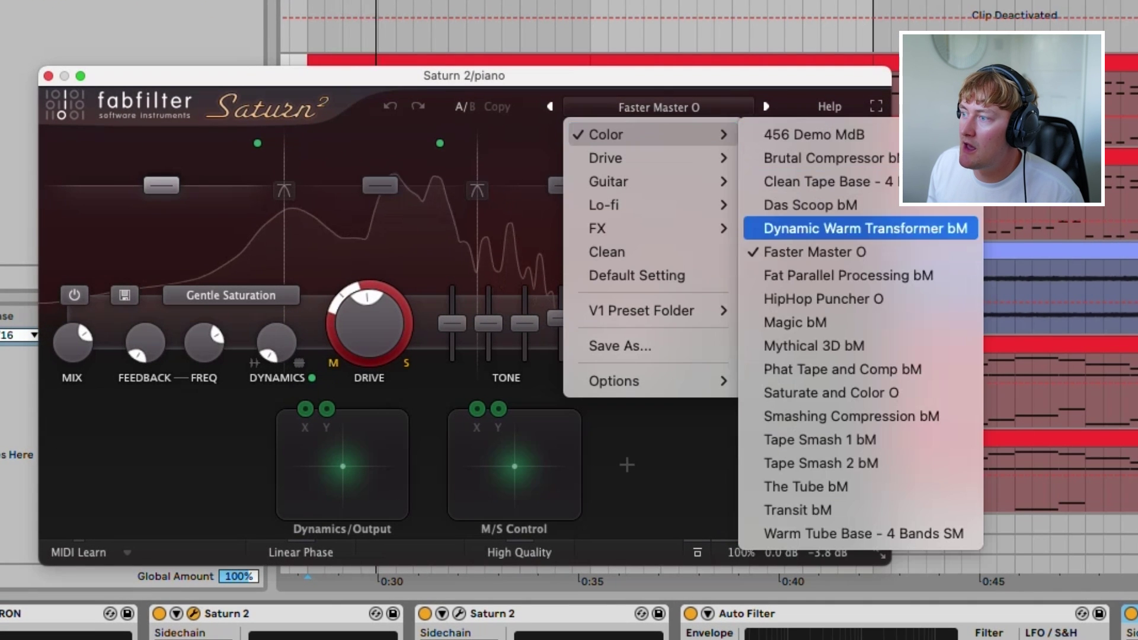
pyautogui.press('Escape')
# Open the second Saturn 2 and compare the piano with both Saturn 2 devices bypassed and switched back on
pyautogui.click(159, 613)
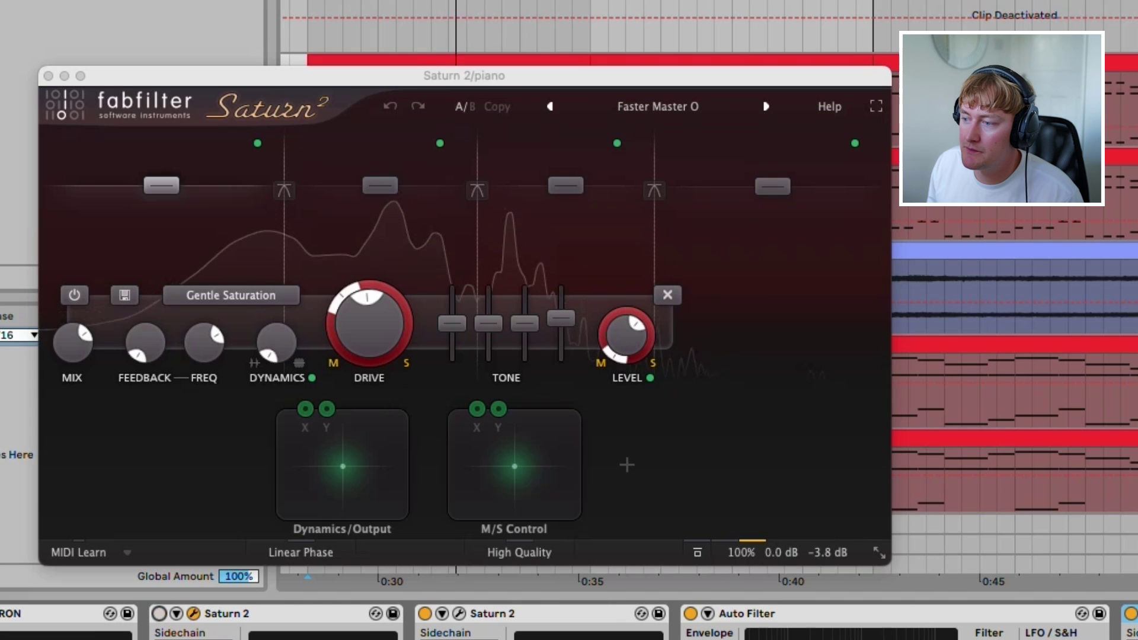
pyautogui.click(459, 614)
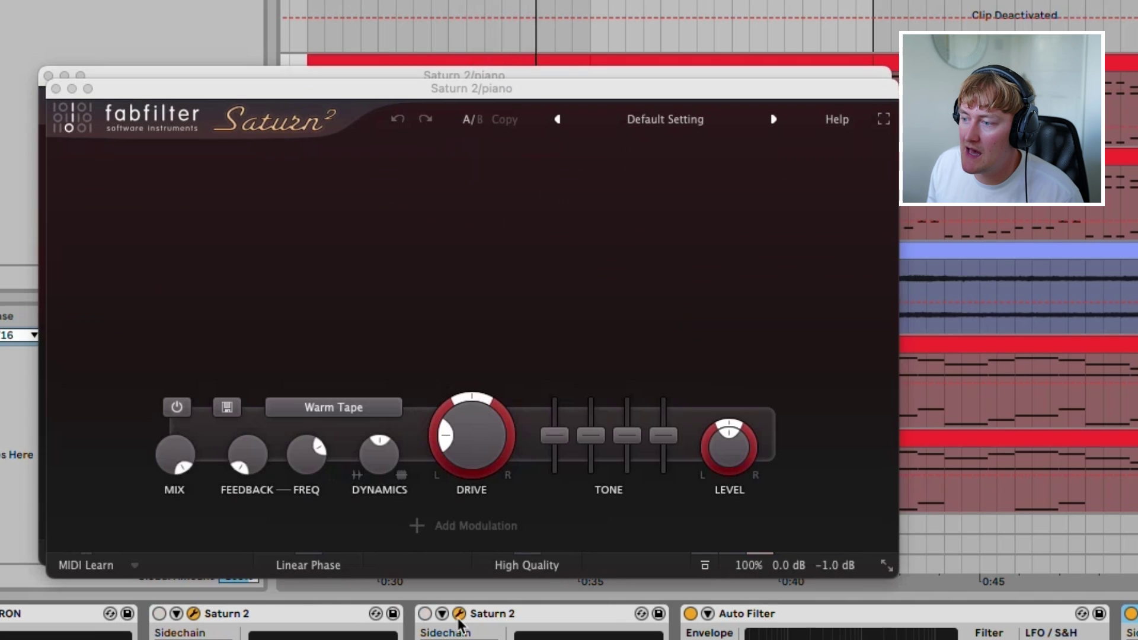
pyautogui.click(425, 613)
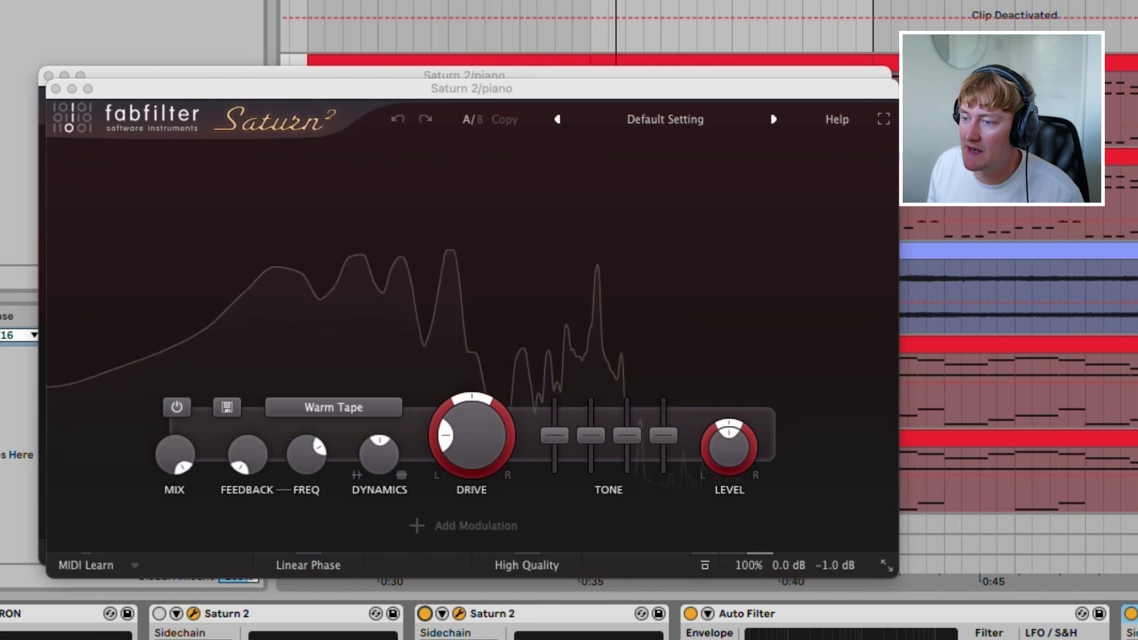
pyautogui.click(159, 613)
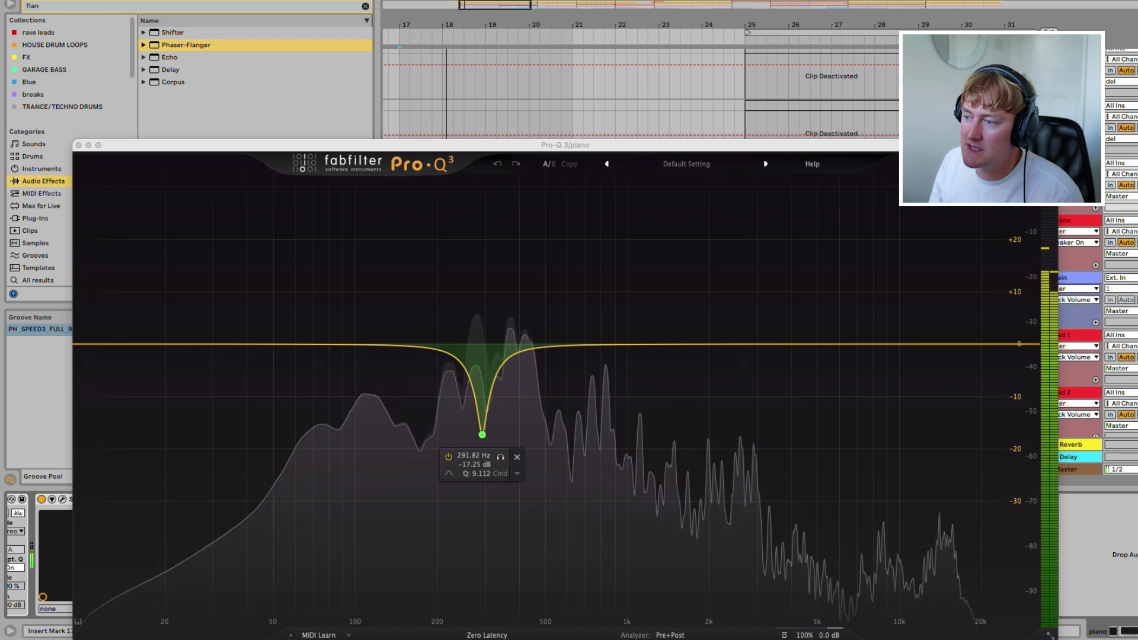
# Make the narrow Pro-Q 3 cut around 292 Hz on the piano slightly deeper and lower in frequency
pyautogui.click(483, 436)
pyautogui.moveTo(483, 435)
pyautogui.mouseDown()
pyautogui.moveTo(484, 344)
pyautogui.moveTo(479, 441)
pyautogui.mouseUp()
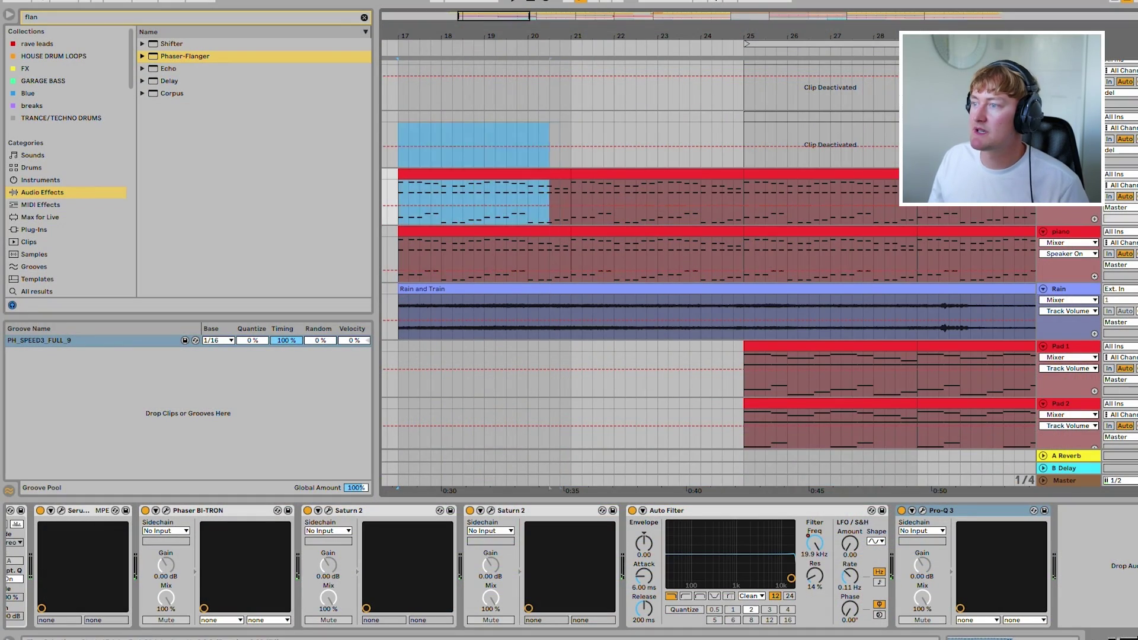
pyautogui.click(591, 196)
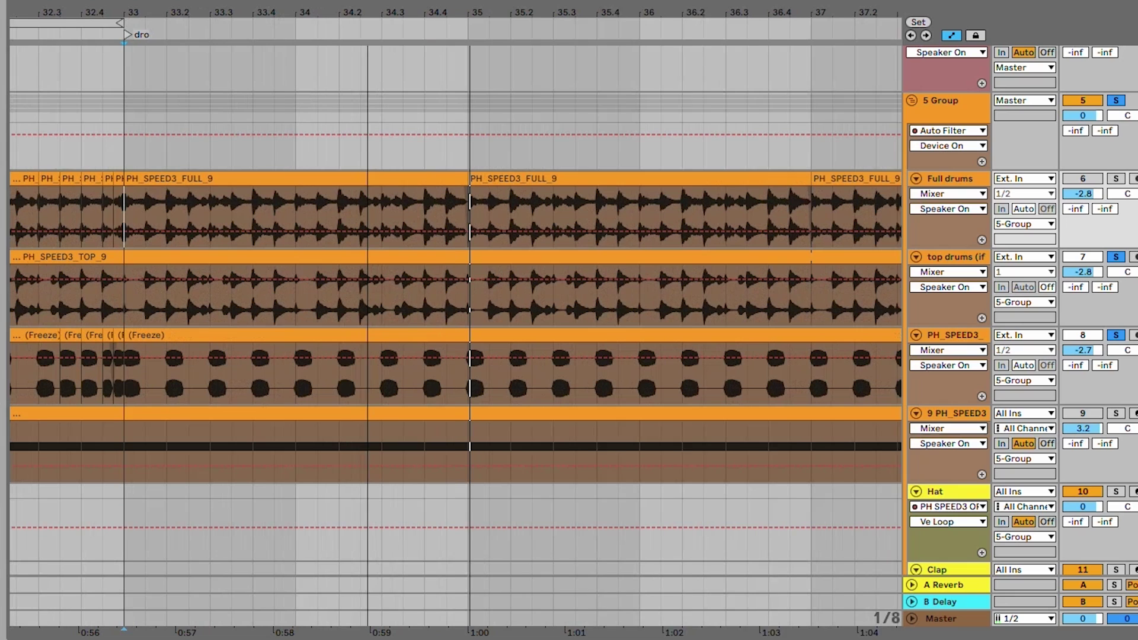
# Play the drop section to hear the PH_SPEED3_FULL_9 loop on the Full drums track
pyautogui.scroll(1, 201, 332)
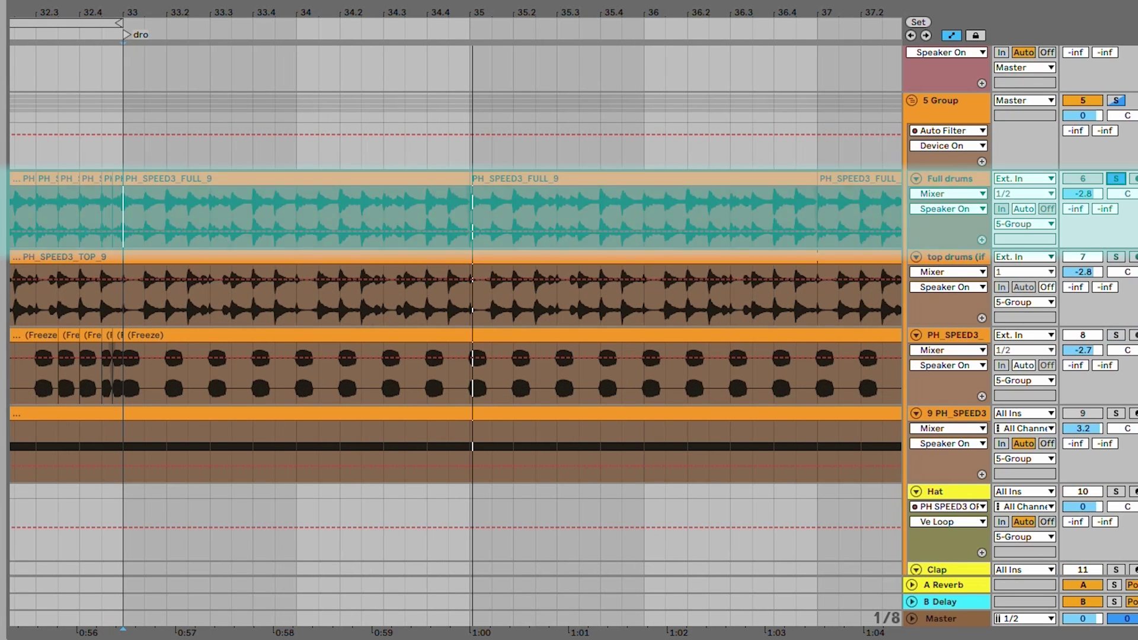
pyautogui.press('space')
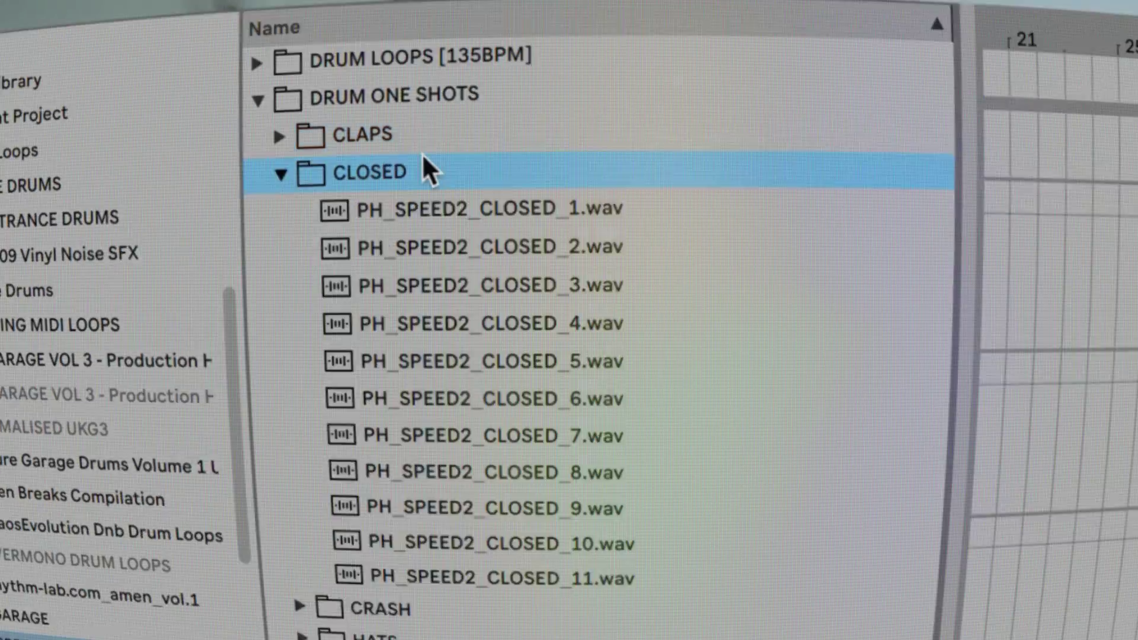
# Browse the DRUM ONE SHOTS subfolders from CLOSED through CRASH, HATS, KICKS, PERC, RIDE and RIM to SHAKER
pyautogui.press('Left')
pyautogui.press('Down')
pyautogui.press('Right')
pyautogui.press('Left')
pyautogui.press('Down')
pyautogui.press('Down')
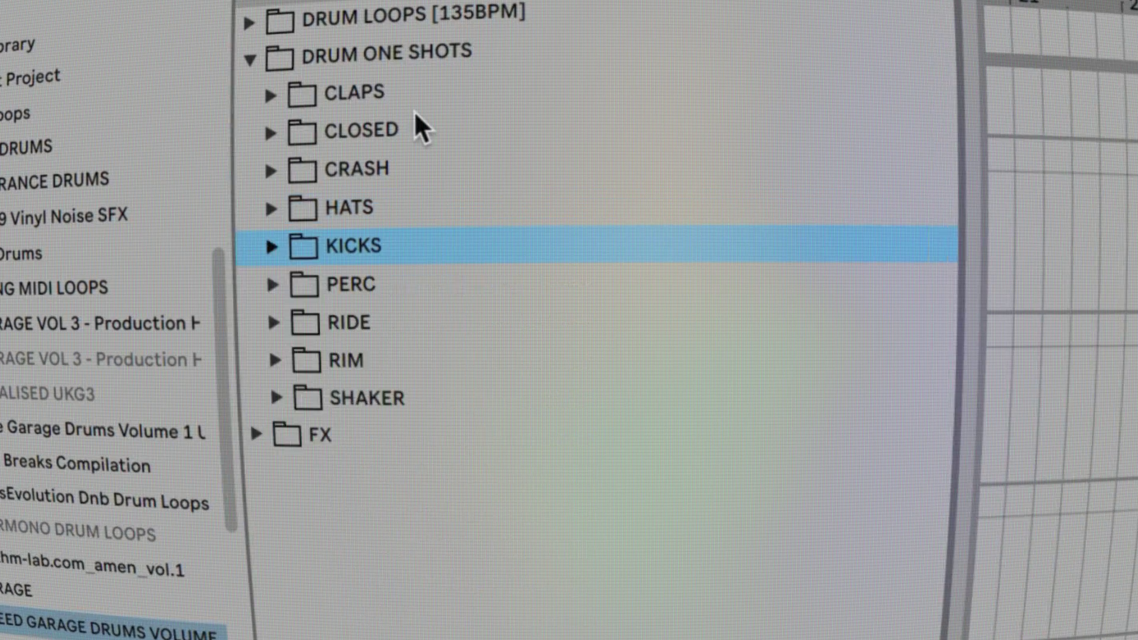
pyautogui.press('Down')
pyautogui.press('Right')
pyautogui.press('Left')
pyautogui.press('Down')
pyautogui.press('Right')
pyautogui.press('Left')
pyautogui.press('Down')
pyautogui.press('Right')
pyautogui.press('Left')
pyautogui.press('Down')
pyautogui.press('Right')
pyautogui.press('Left')
# Open the pack's FX folder and browse the RAGGA FX and WHITE NOISE downer samples
pyautogui.press('Down')
pyautogui.press('Right')
pyautogui.press('Down')
pyautogui.press('Right')
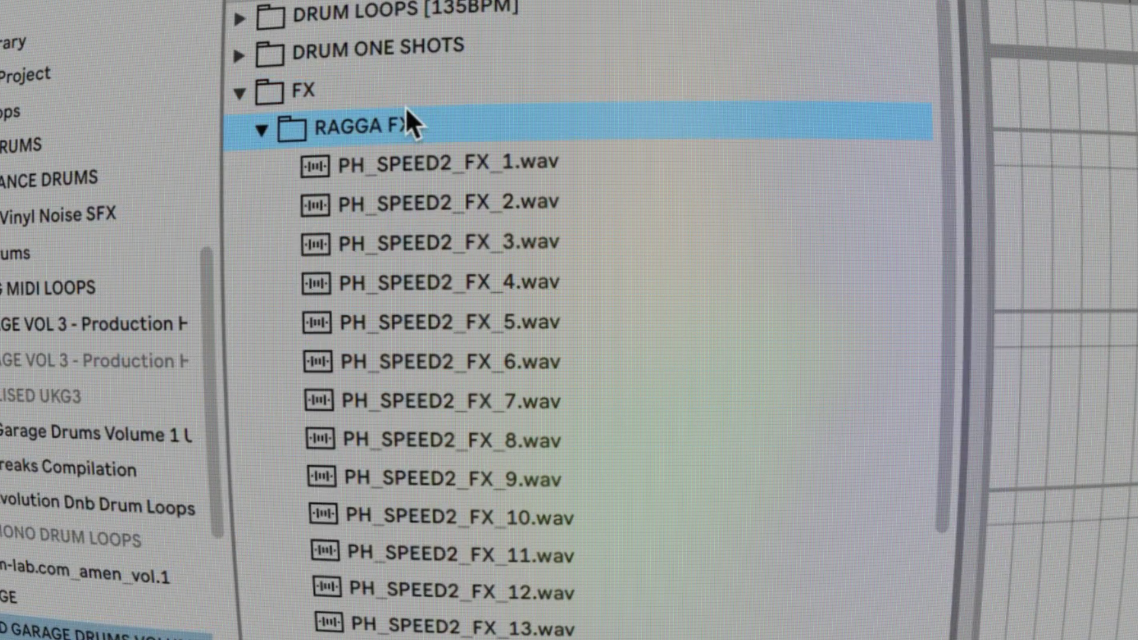
pyautogui.press('Down')
pyautogui.press('Down')
pyautogui.press('Down')
pyautogui.press('Down')
pyautogui.press('Down')
pyautogui.press('Down')
pyautogui.press('Down')
pyautogui.press('Down')
pyautogui.press('Down')
pyautogui.press('Down')
pyautogui.press('Down')
pyautogui.press('Down')
pyautogui.press('Down')
pyautogui.press('Down')
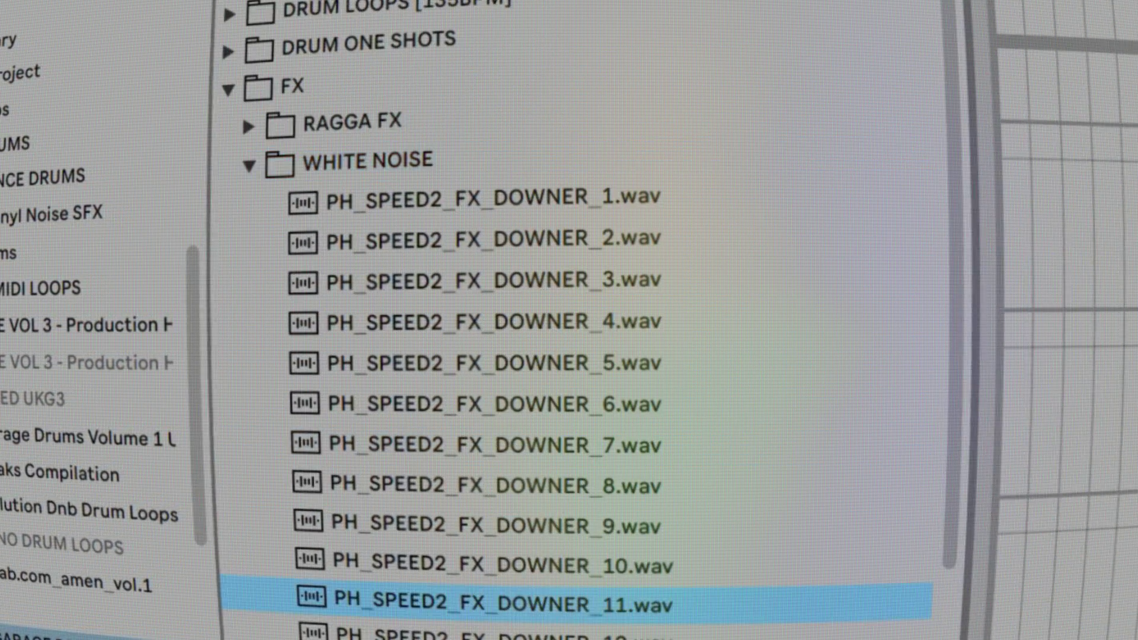
pyautogui.press('Down')
pyautogui.press('Down')
pyautogui.press('Down')
pyautogui.press('Down')
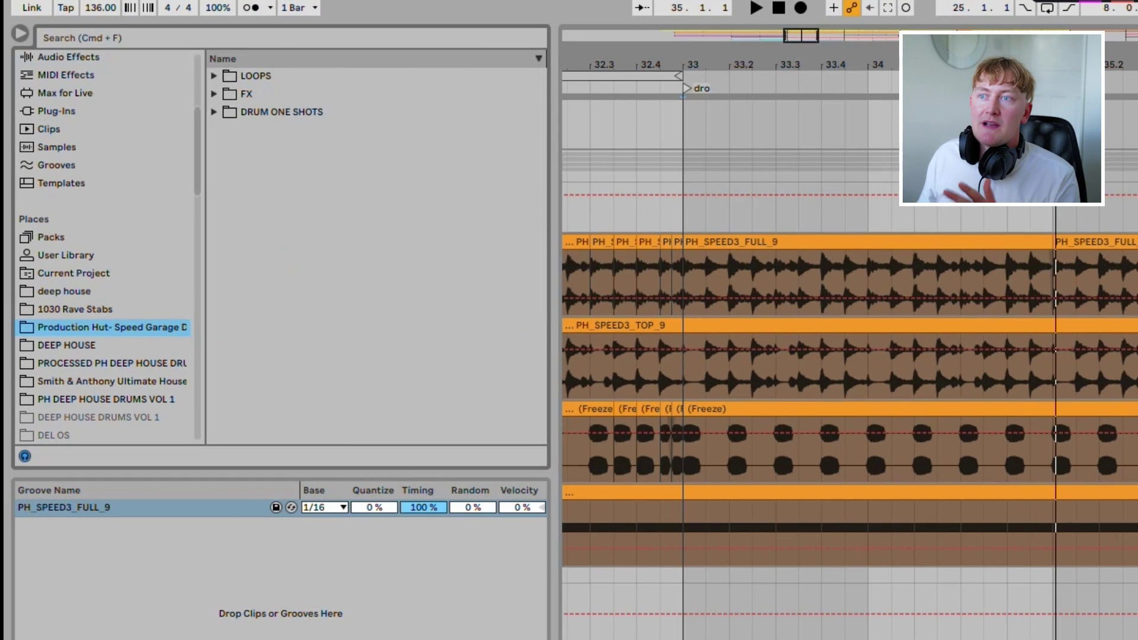
# Look into the Production Hut speed garage pack's LOOPS folder and audition its RAGGA FX samples down to PH_SPEED3_RAGGA_19.wav
pyautogui.press('Right')
pyautogui.press('Right')
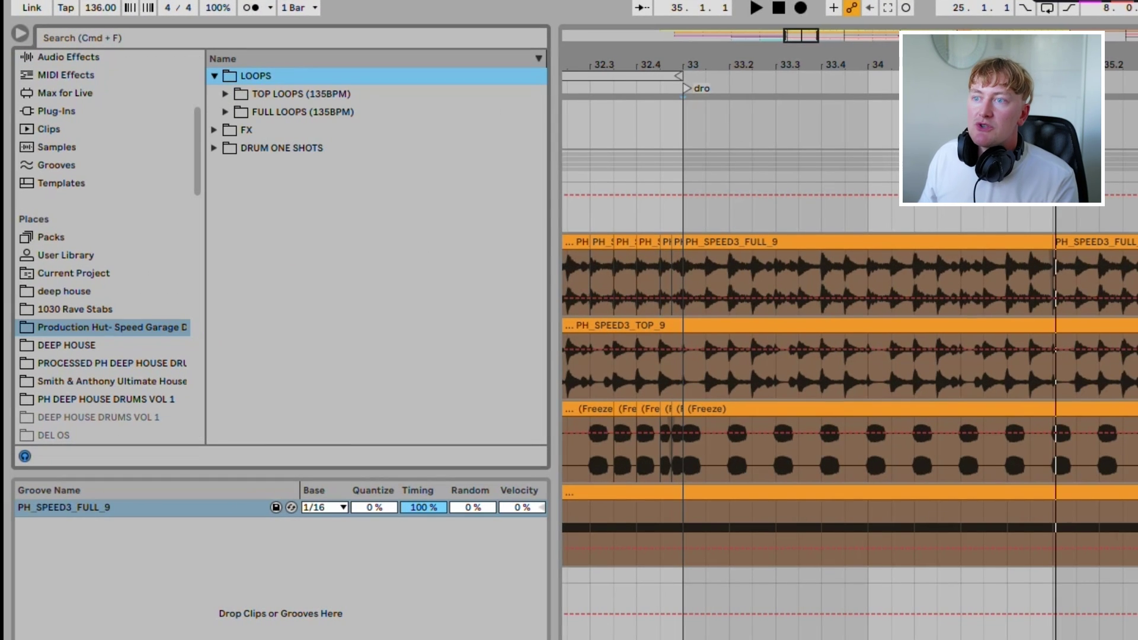
pyautogui.press('Left')
pyautogui.press('Down')
pyautogui.press('Right')
pyautogui.press('Down')
pyautogui.press('Right')
pyautogui.press('Down')
pyautogui.press('Down')
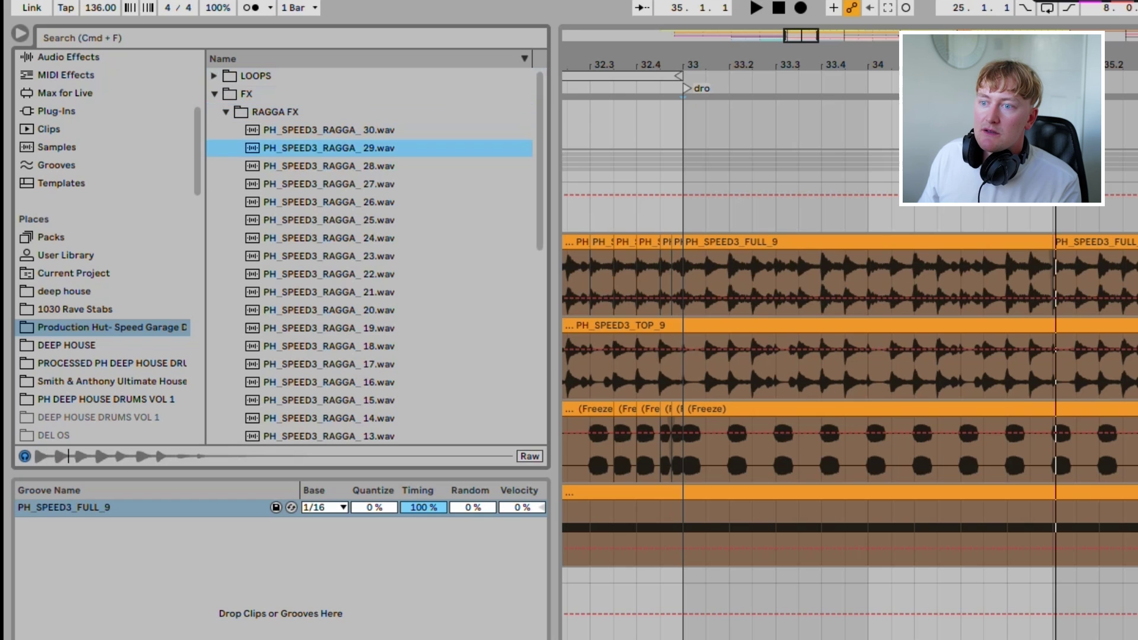
pyautogui.press('Down')
pyautogui.press('Down')
pyautogui.press('Down')
pyautogui.press('Down')
pyautogui.press('Down')
pyautogui.press('Down')
pyautogui.press('Down')
pyautogui.press('Down')
pyautogui.press('Down')
pyautogui.press('Down')
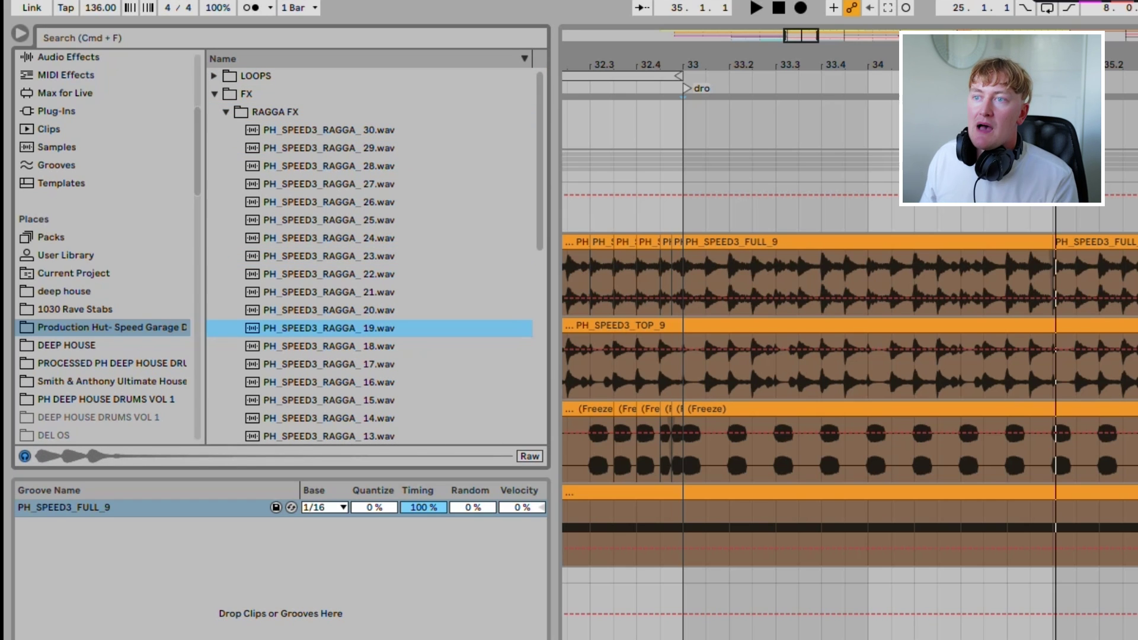
# Open the pack's TOP LOOPS (135BPM) folder and audition the PH_SPEED3_TOP loops
pyautogui.press('Left')
pyautogui.press('Left')
pyautogui.press('Up')
pyautogui.press('Right')
pyautogui.press('Down')
pyautogui.press('Right')
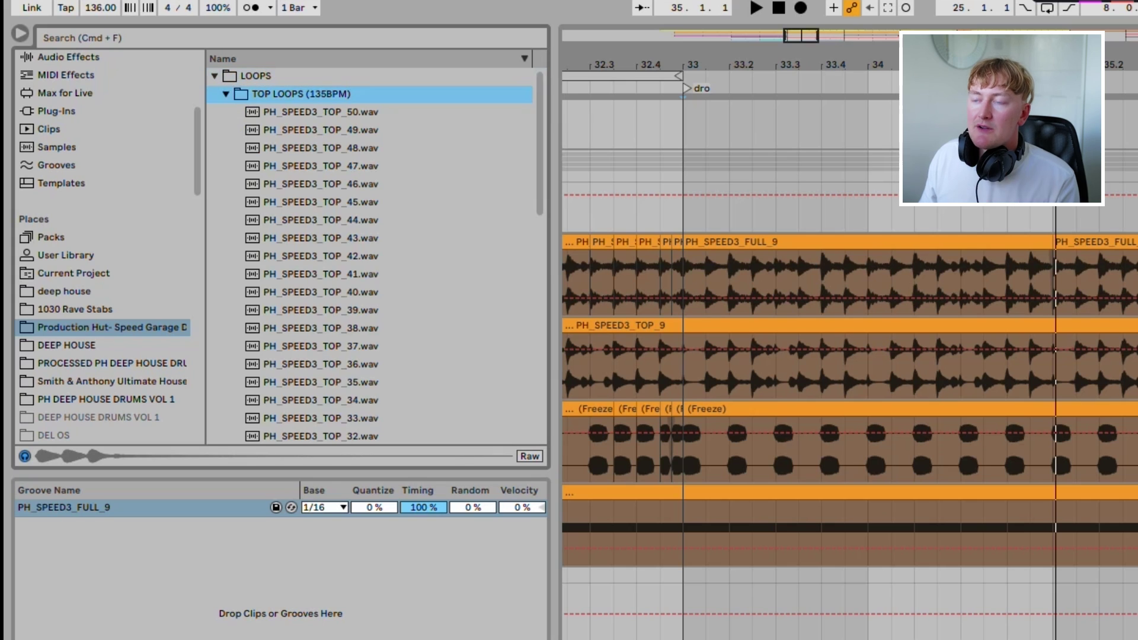
pyautogui.press('Down')
pyautogui.press('Down')
pyautogui.press('Down')
pyautogui.press('Down')
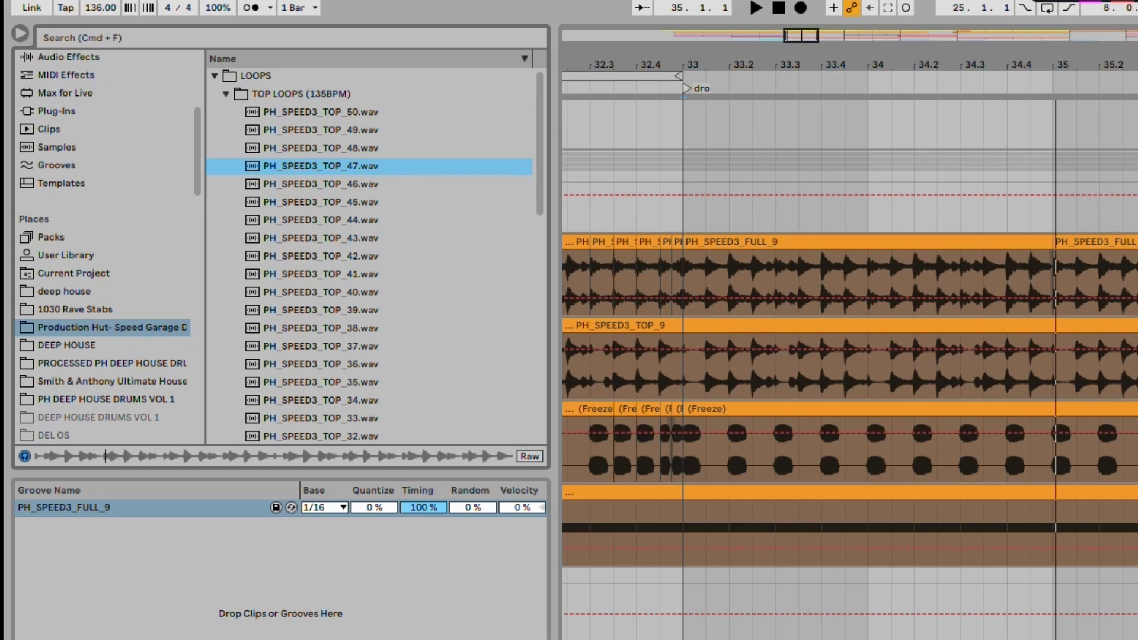
pyautogui.click(344, 116)
pyautogui.press('Down')
pyautogui.press('Down')
pyautogui.press('Down')
pyautogui.press('Down')
pyautogui.press('Down')
pyautogui.press('Down')
pyautogui.press('Down')
pyautogui.press('Down')
pyautogui.press('Down')
pyautogui.press('Down')
pyautogui.press('Down')
pyautogui.press('Down')
pyautogui.press('Down')
pyautogui.press('Down')
pyautogui.press('Down')
pyautogui.press('Down')
pyautogui.press('Down')
pyautogui.press('Down')
pyautogui.press('Down')
pyautogui.press('Down')
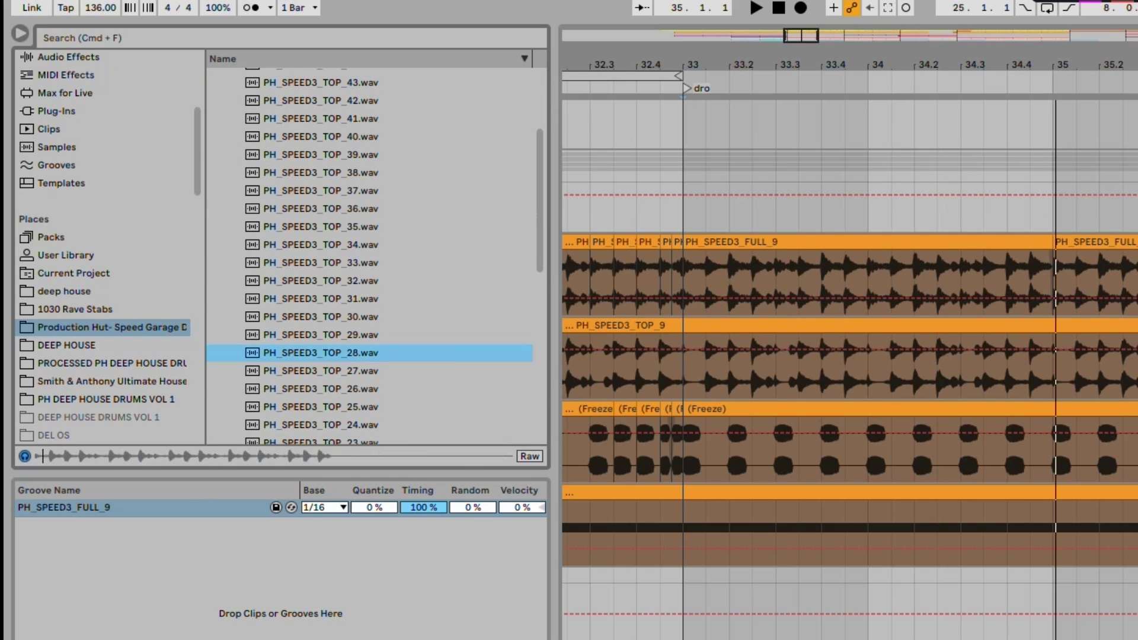
pyautogui.press('Down')
pyautogui.press('Down')
pyautogui.press('Down')
pyautogui.press('Down')
pyautogui.press('Down')
pyautogui.press('Down')
pyautogui.press('Down')
pyautogui.press('Down')
pyautogui.press('Down')
pyautogui.press('Down')
pyautogui.press('Down')
pyautogui.press('Down')
pyautogui.press('Down')
pyautogui.press('Down')
pyautogui.press('Down')
pyautogui.press('Down')
pyautogui.press('Down')
pyautogui.press('Down')
pyautogui.press('Down')
pyautogui.press('Down')
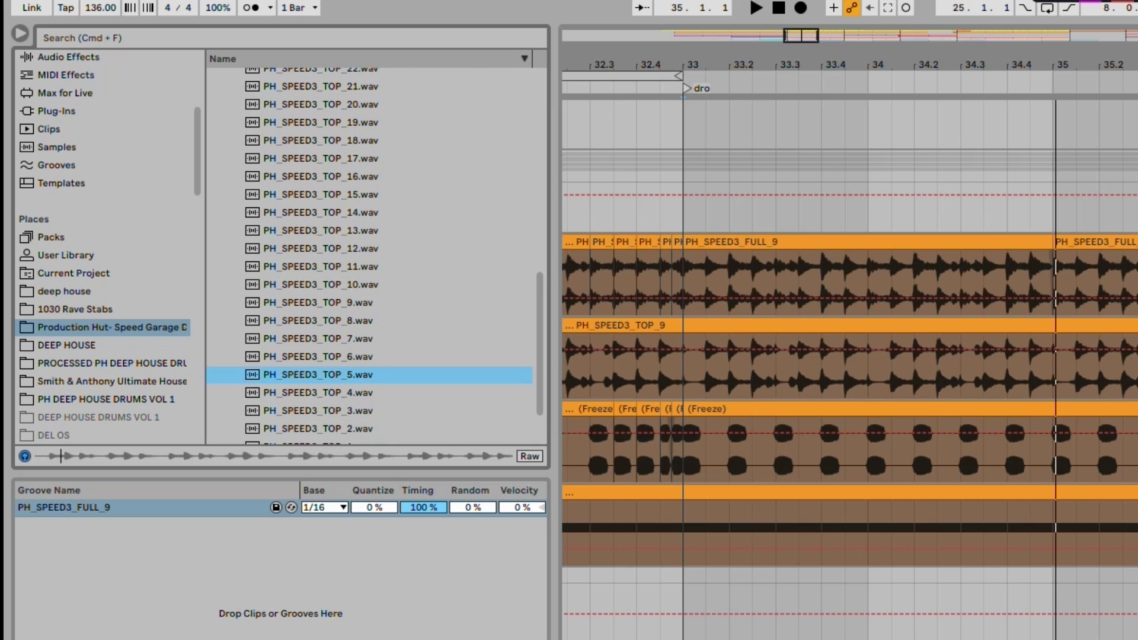
pyautogui.press('Up')
pyautogui.press('Up')
pyautogui.press('Up')
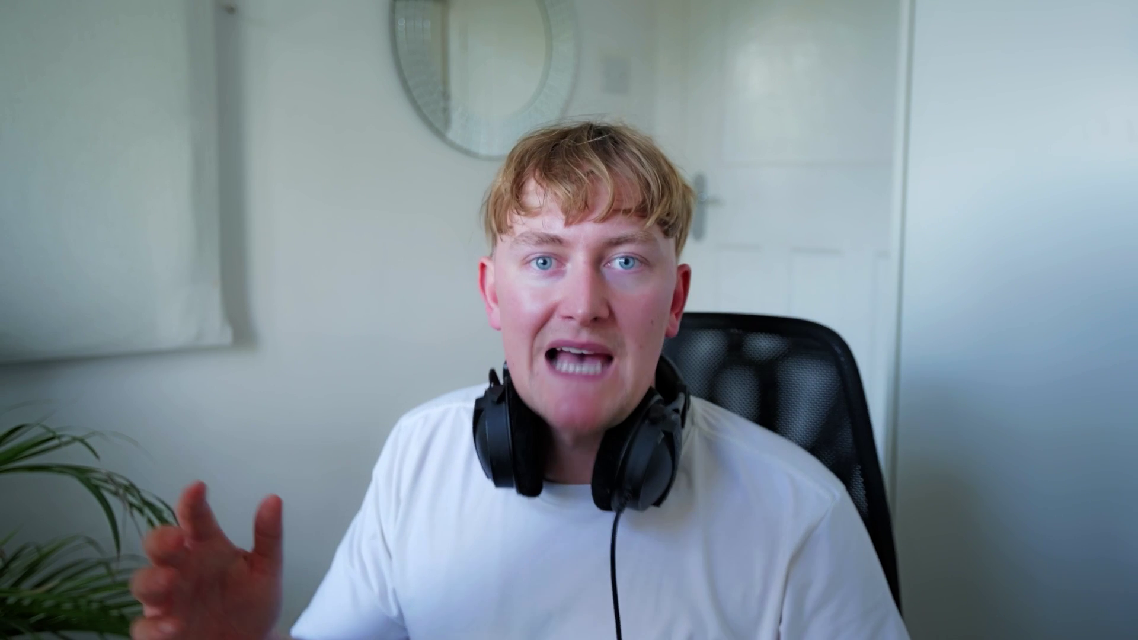
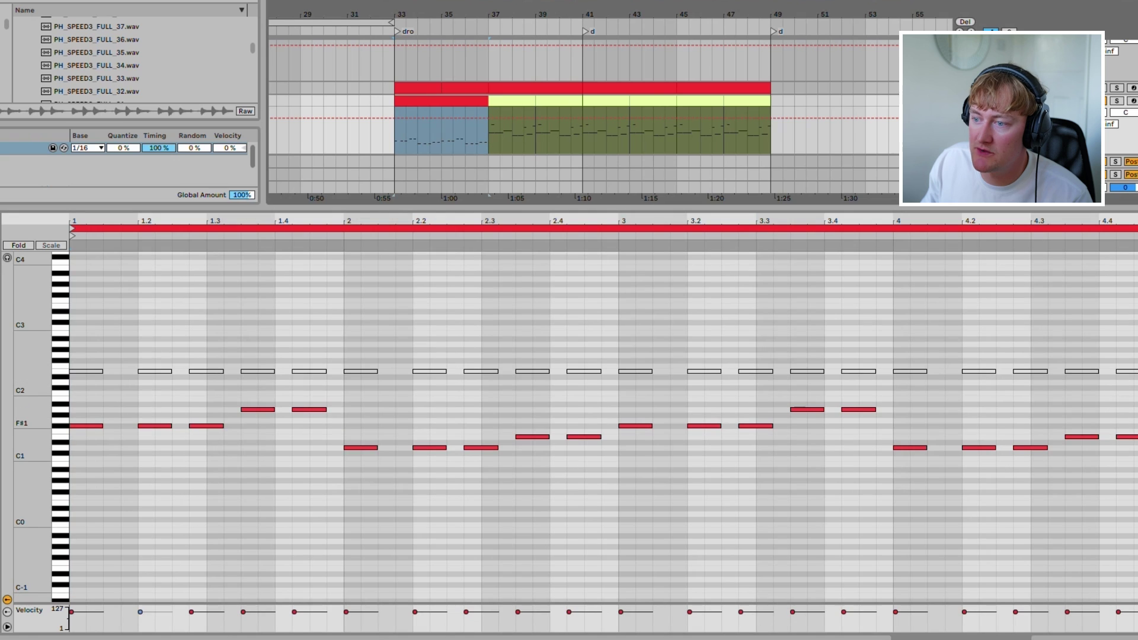
# Move the third bass note to beat 1.3, transpose all the clip's notes up one octave and select the opening bars' notes
pyautogui.moveTo(206, 426); pyautogui.dragTo(223, 426)
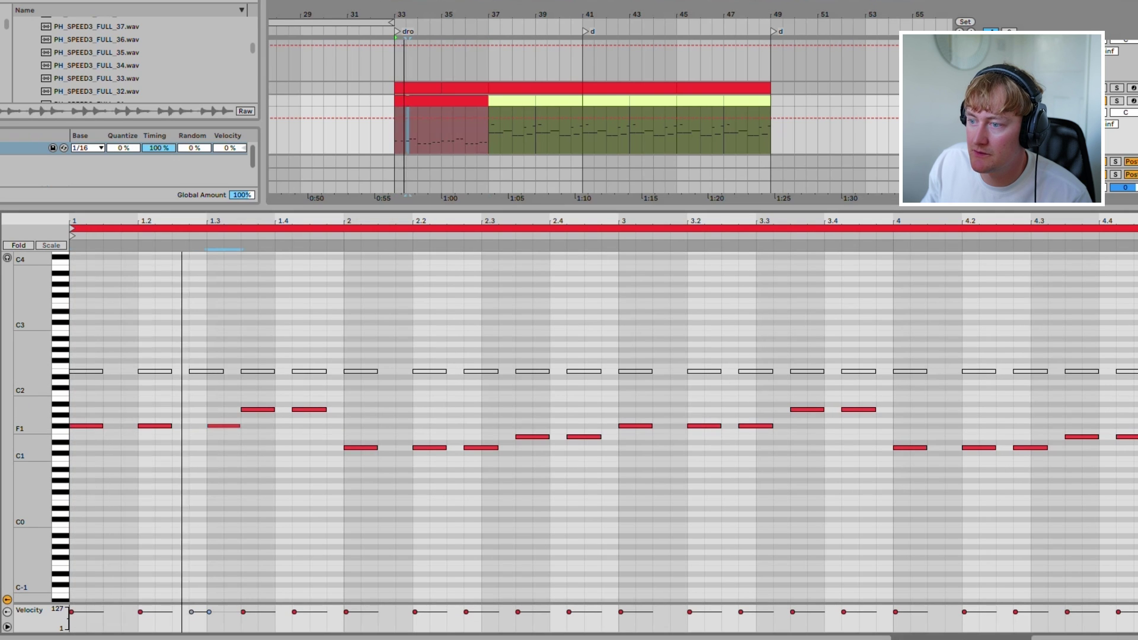
pyautogui.hotkey('ctrl', 'a')
pyautogui.hotkey('shift', 'Up')
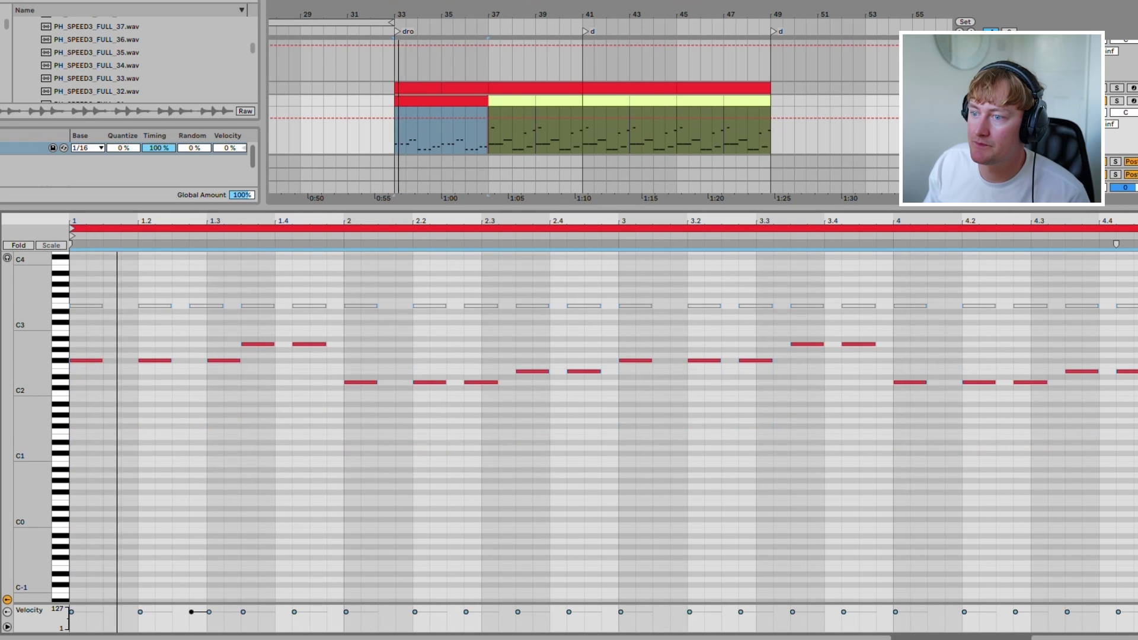
pyautogui.moveTo(881, 339); pyautogui.dragTo(83, 440)
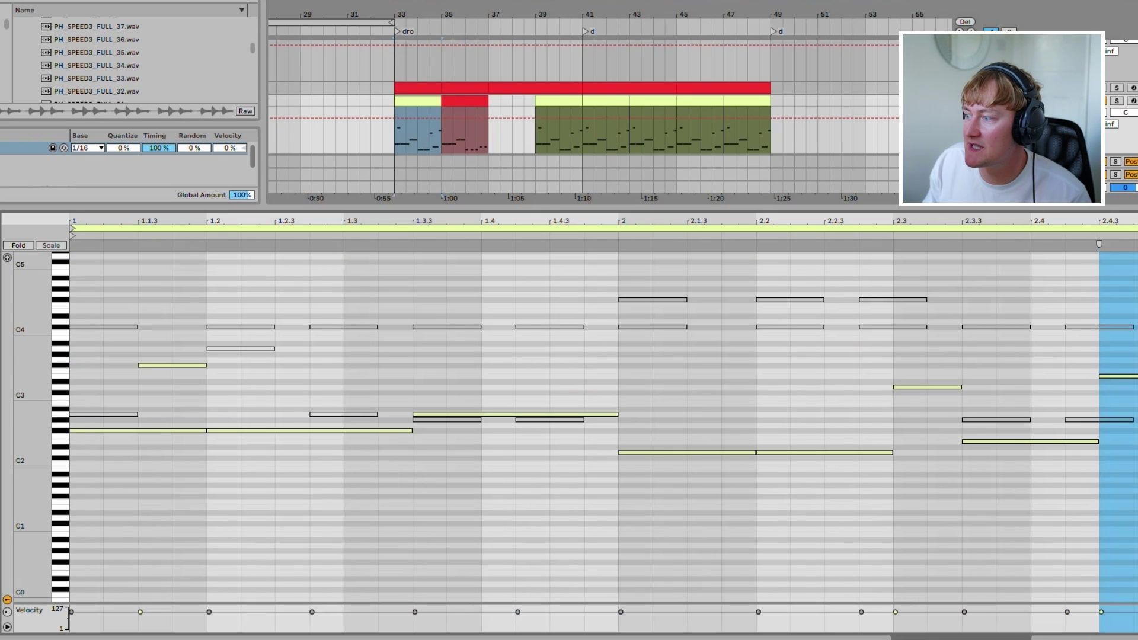
# Highlight the held bass notes around beats 1.2, 1.3.3 and 2.2 in the clip
pyautogui.click(790, 409)
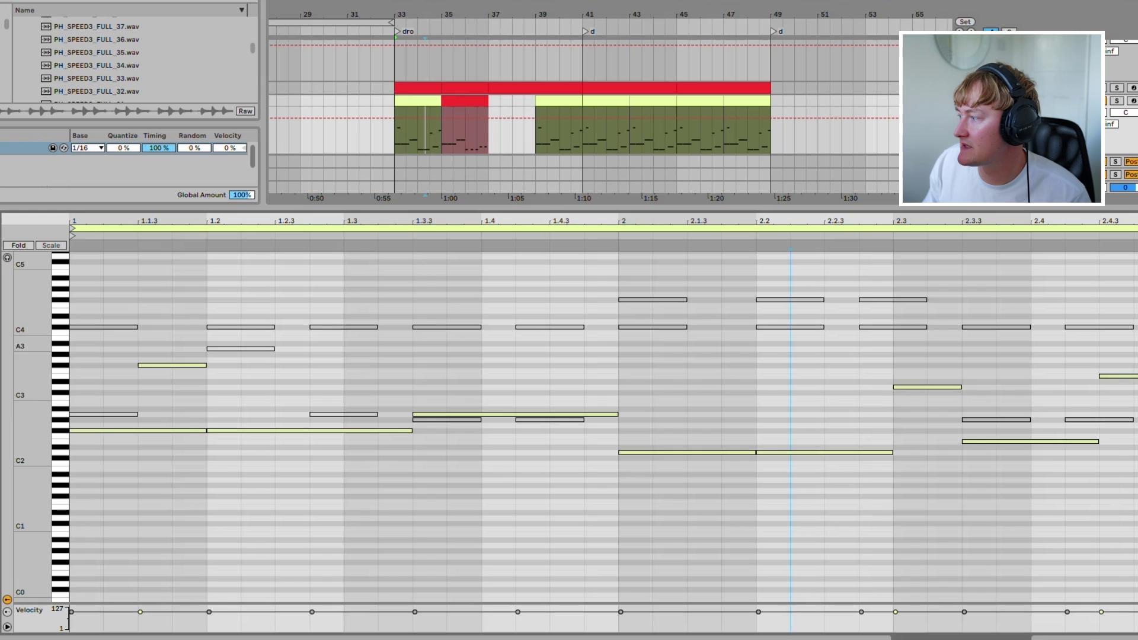
pyautogui.click(255, 431)
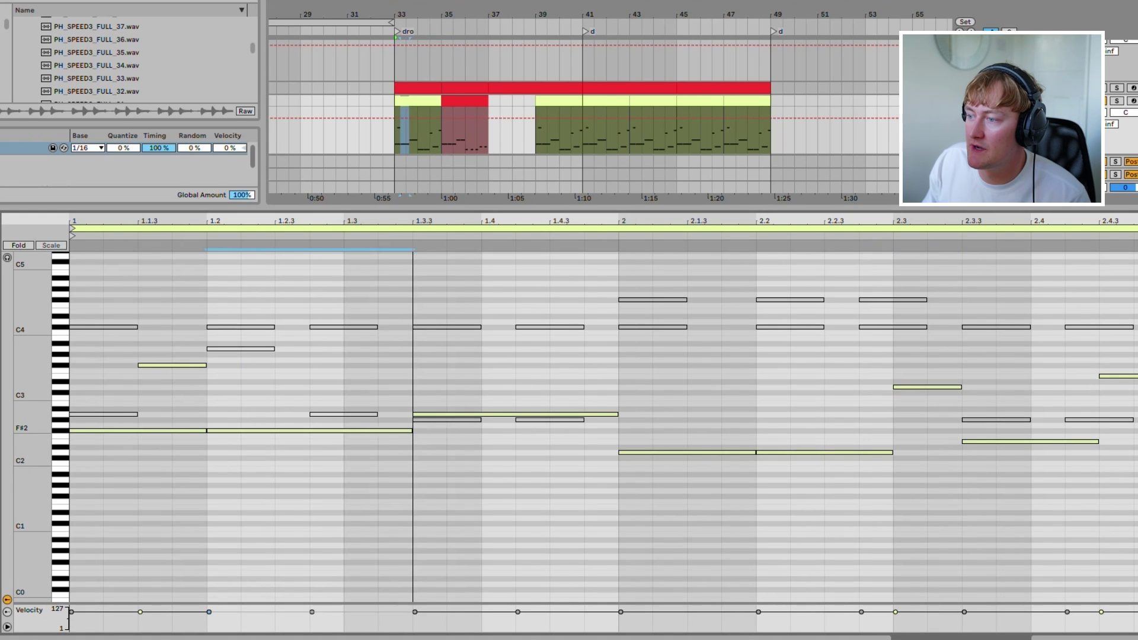
pyautogui.moveTo(462, 407); pyautogui.dragTo(536, 423)
pyautogui.moveTo(726, 443); pyautogui.dragTo(788, 460)
# Close the note editor, open the Serum instrument on the Serum Reese track and initialise its preset
pyautogui.press('alt+super+l')
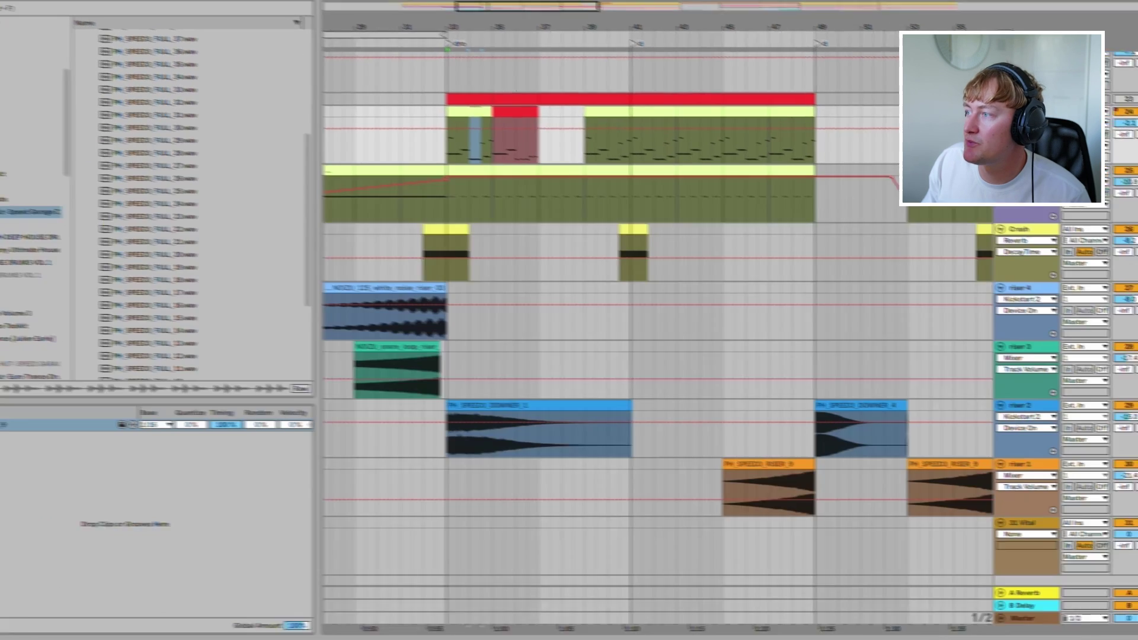
pyautogui.hotkey('shift', 'Tab')
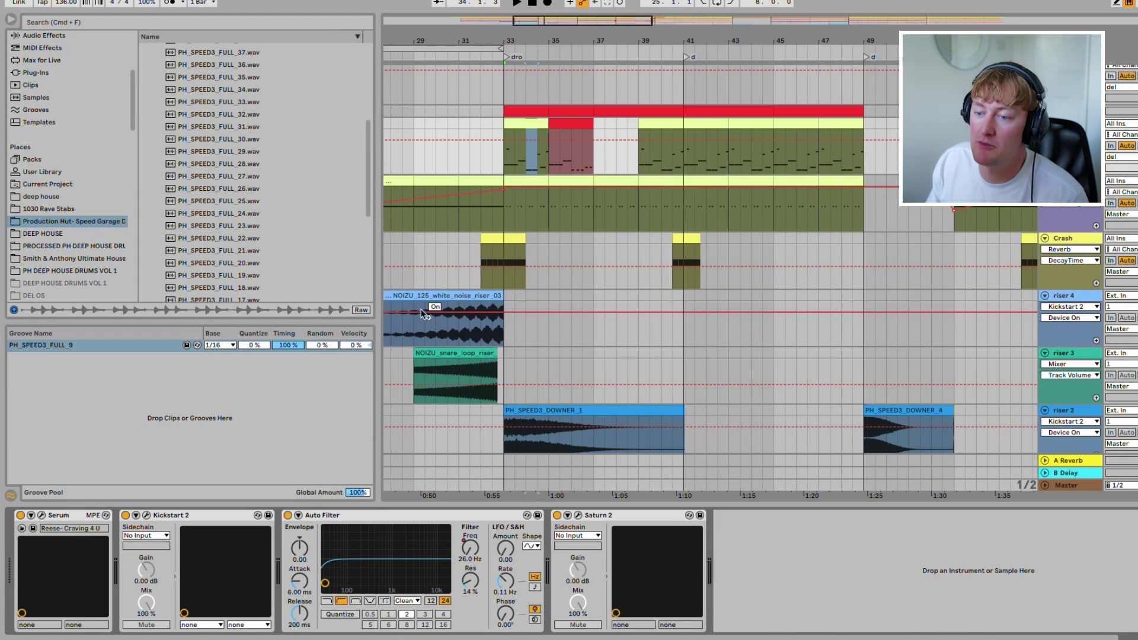
pyautogui.click(41, 515)
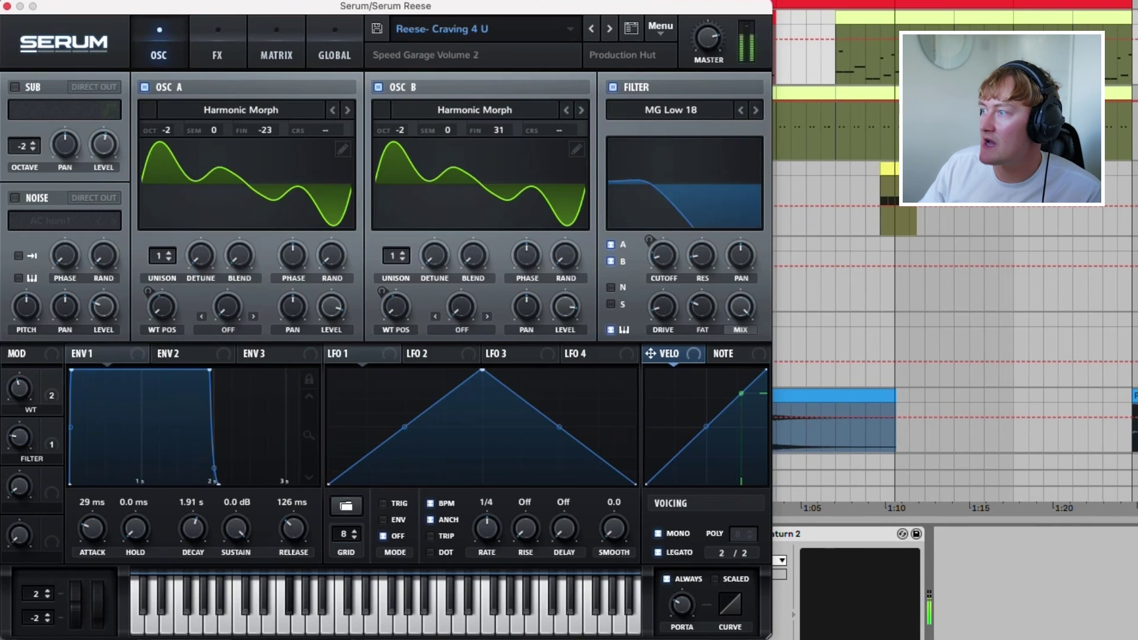
pyautogui.click(660, 28)
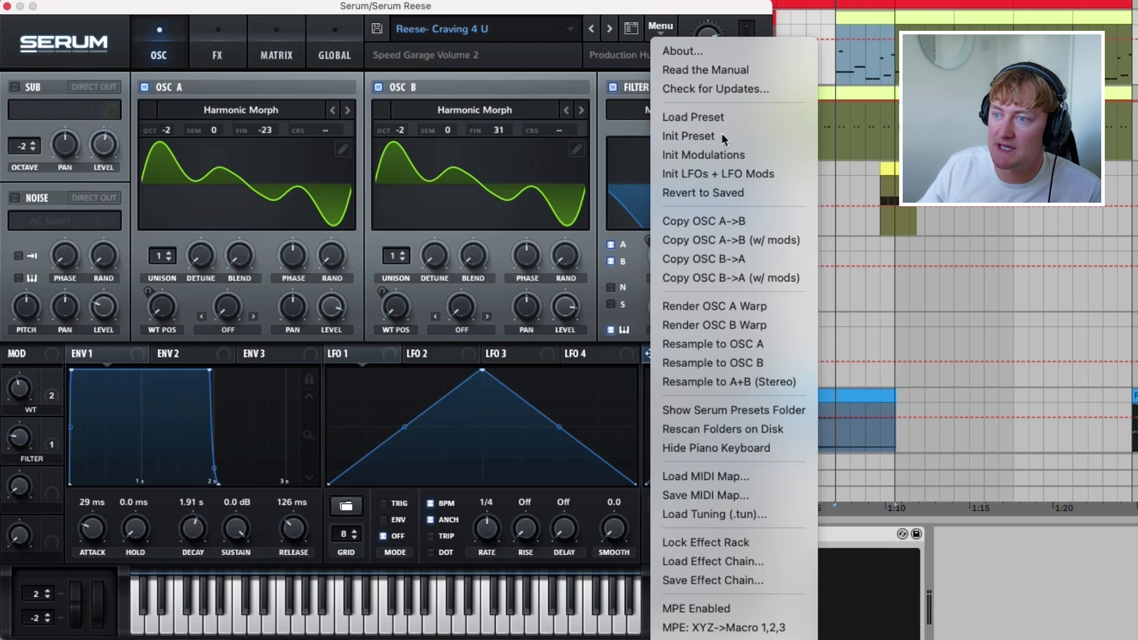
pyautogui.click(688, 136)
# Load the Digital wavetable Harmonic Morph into oscillator A and set its octave to -2
pyautogui.click(241, 110)
pyautogui.moveTo(190, 150)
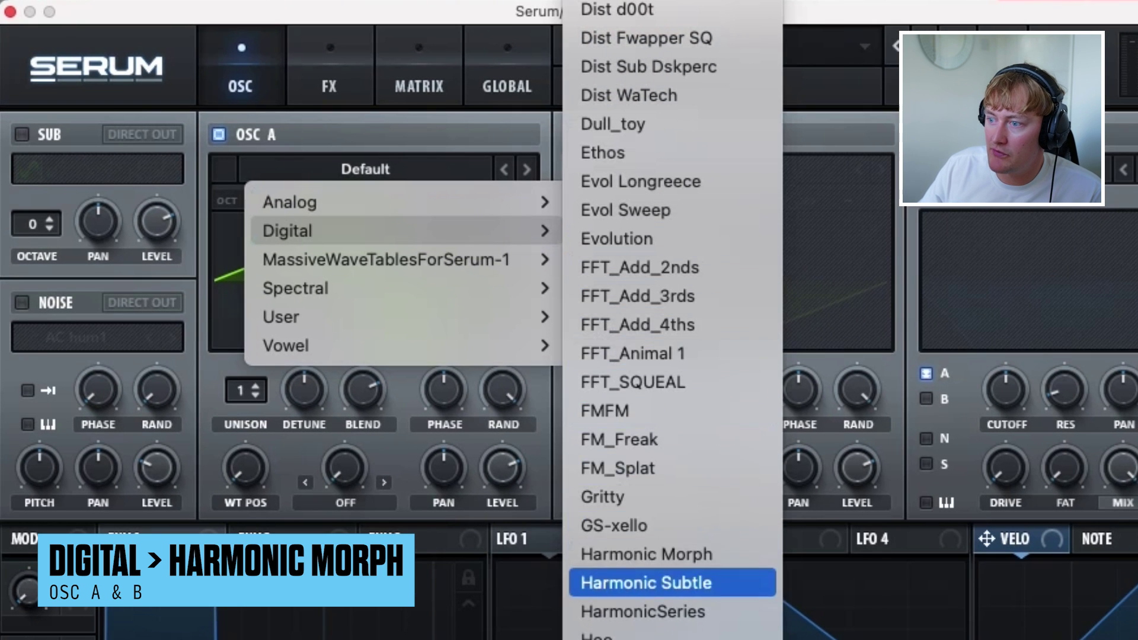
pyautogui.click(647, 555)
pyautogui.moveTo(251, 199); pyautogui.dragTo(251, 210)
pyautogui.moveTo(252, 209); pyautogui.dragTo(251, 220)
# Enable oscillator B with Harmonic Morph at octave -2, and set fine tuning to 25 on A and -25 on B
pyautogui.click(573, 134)
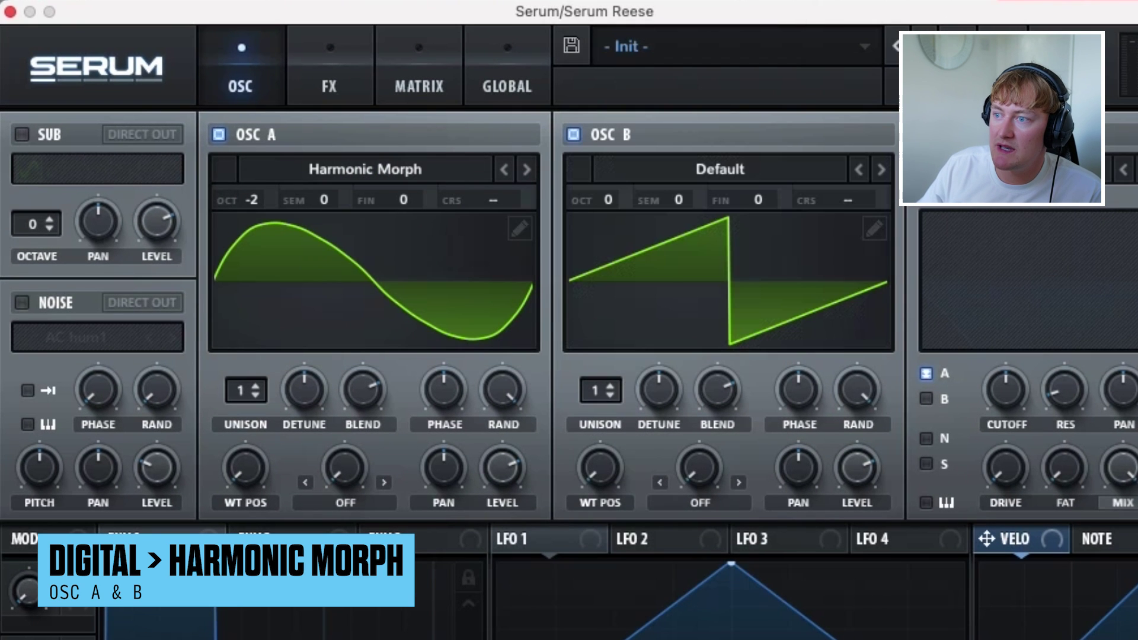
pyautogui.moveTo(608, 200); pyautogui.dragTo(609, 219)
pyautogui.click(720, 169)
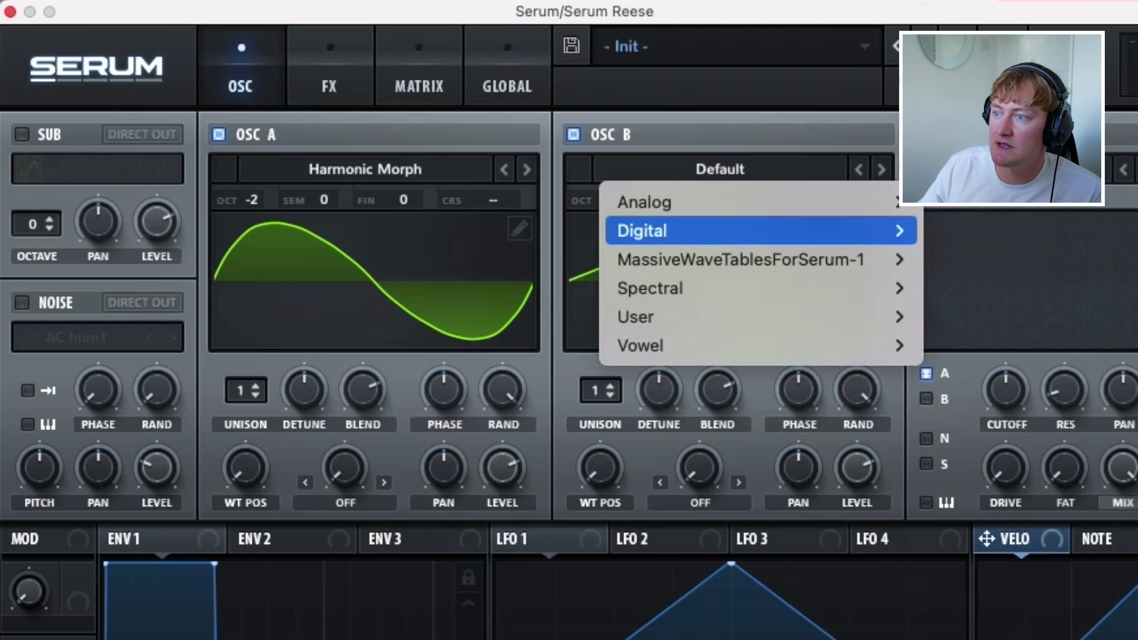
pyautogui.click(1003, 543)
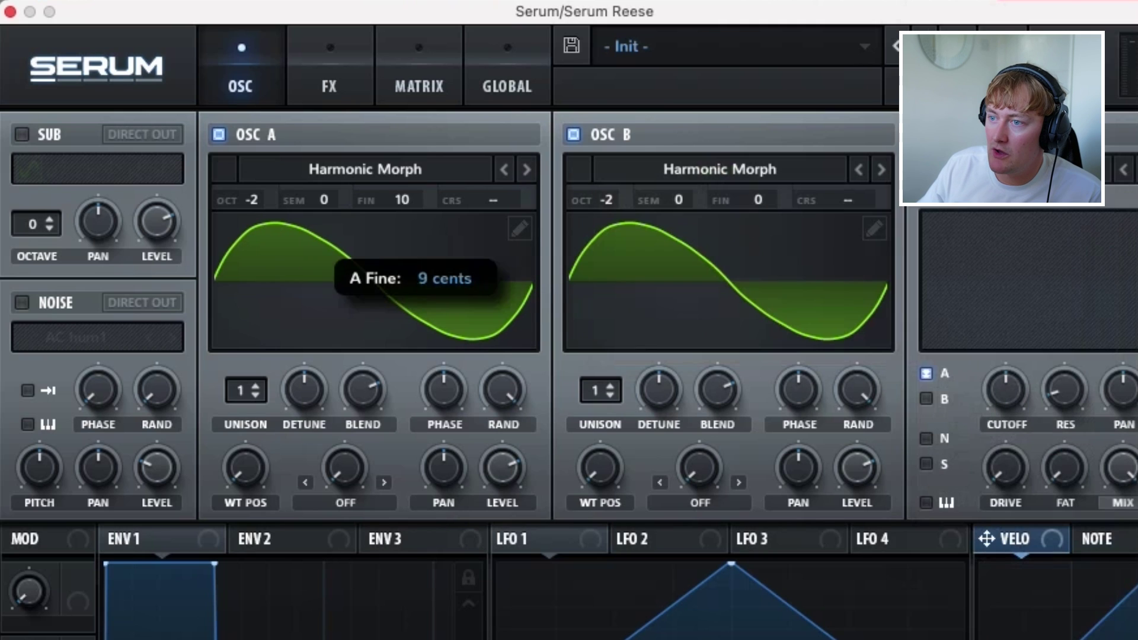
pyautogui.moveTo(402, 200); pyautogui.dragTo(402, 182)
pyautogui.moveTo(758, 199); pyautogui.dragTo(758, 229)
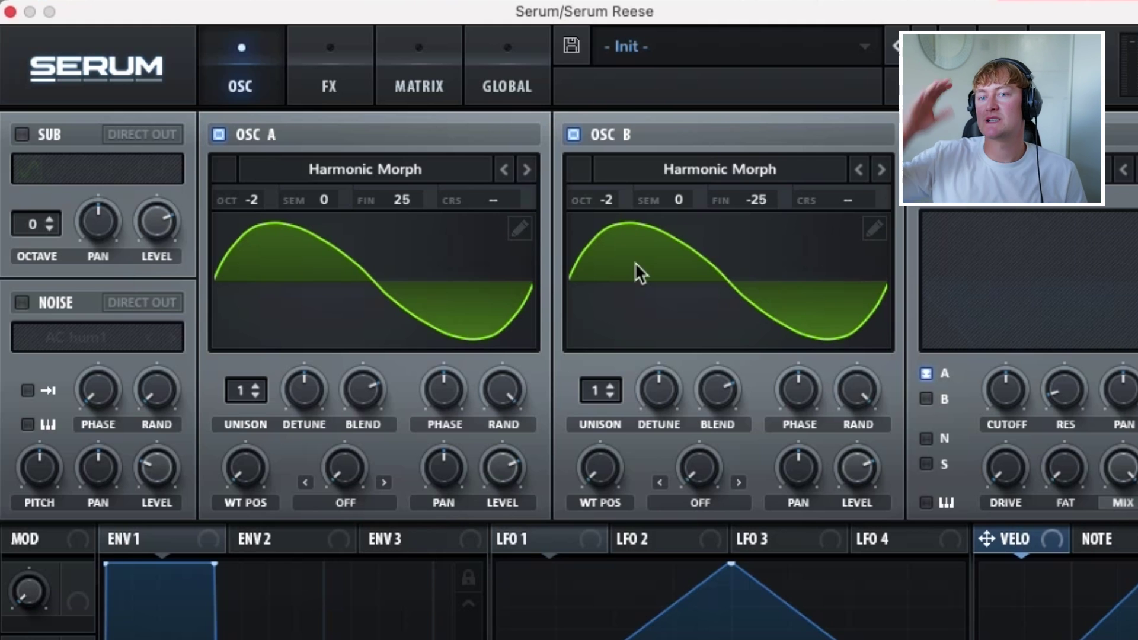
# Assign Macro 1 to both oscillators' wavetable position, turn it up and set envelope 1's attack to 8.3 ms
pyautogui.moveTo(986, 538); pyautogui.dragTo(107, 583)
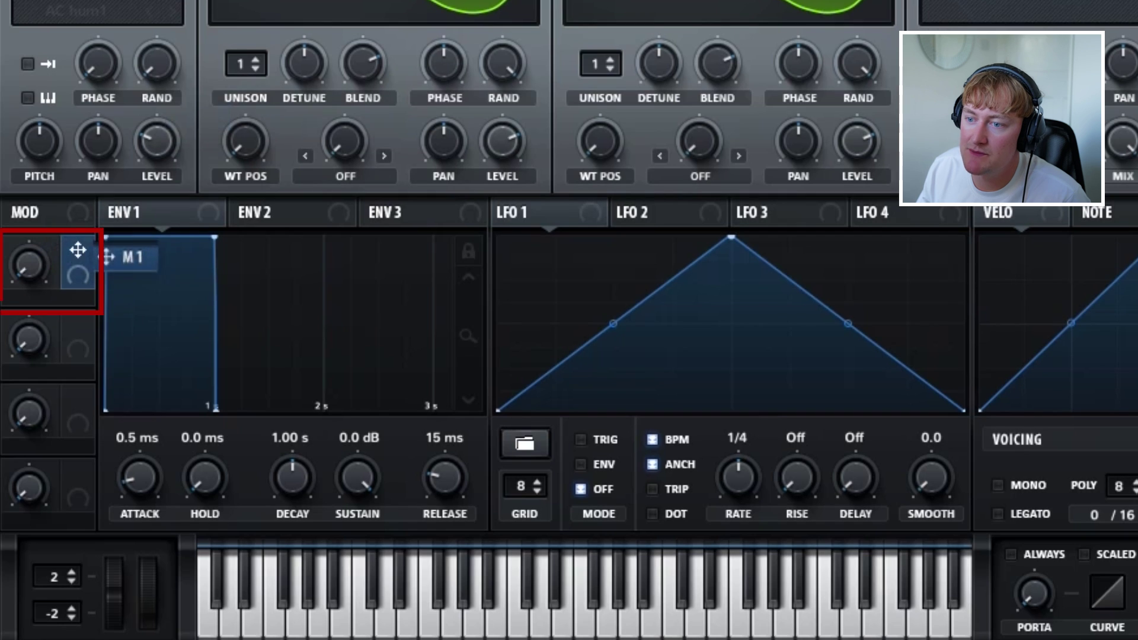
pyautogui.moveTo(108, 257); pyautogui.dragTo(245, 140)
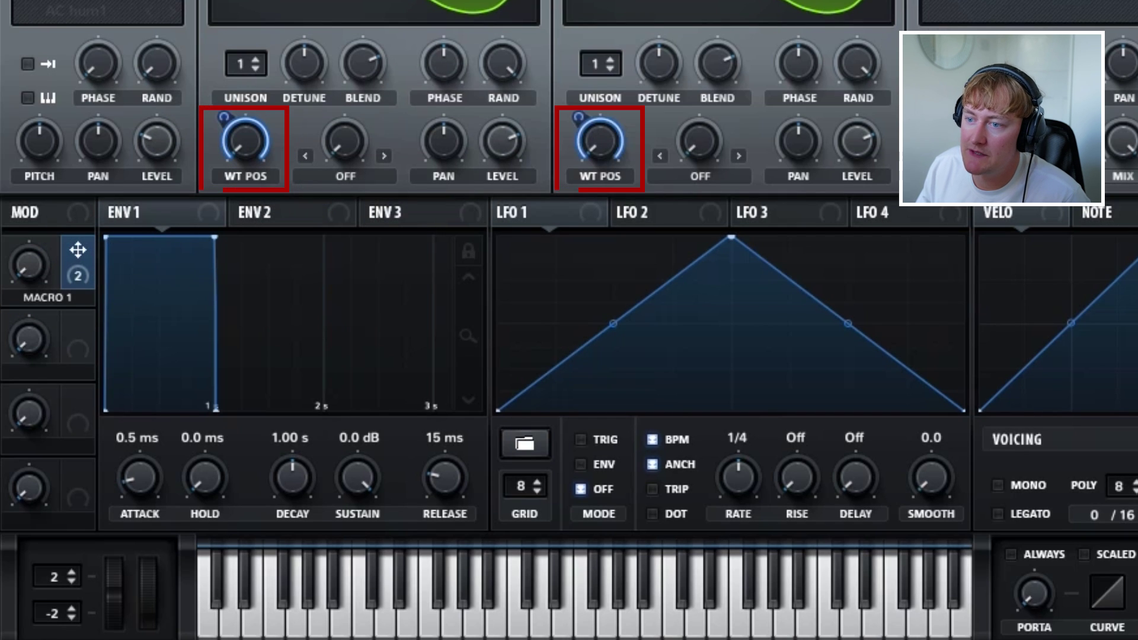
pyautogui.moveTo(29, 265); pyautogui.dragTo(29, 253)
pyautogui.moveTo(42, 153); pyautogui.dragTo(42, 160)
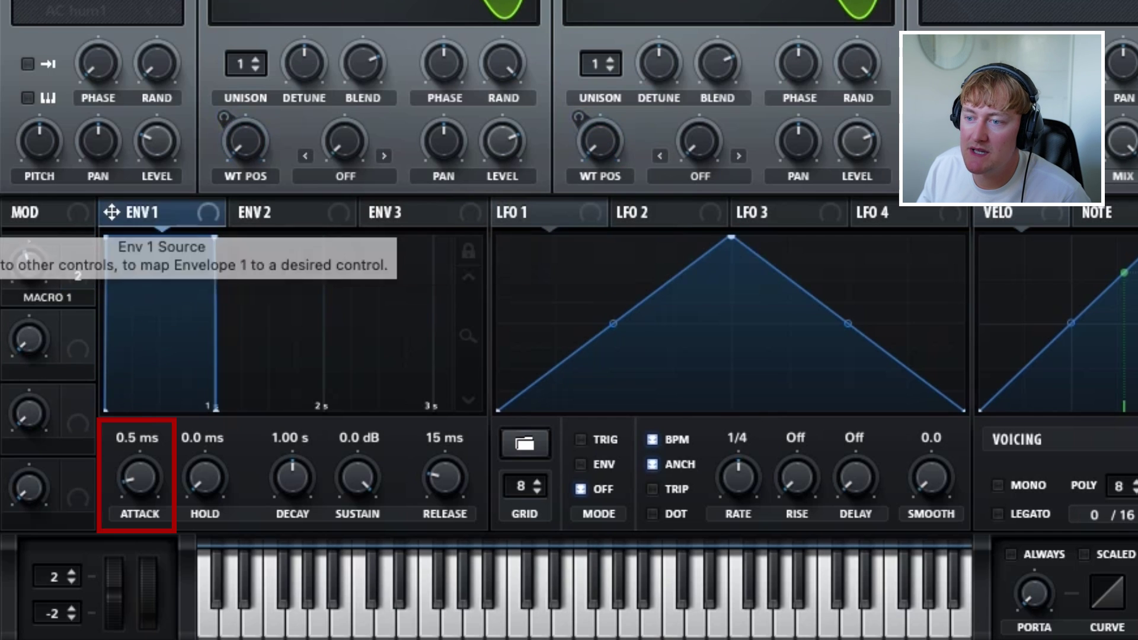
pyautogui.moveTo(140, 478); pyautogui.dragTo(140, 463)
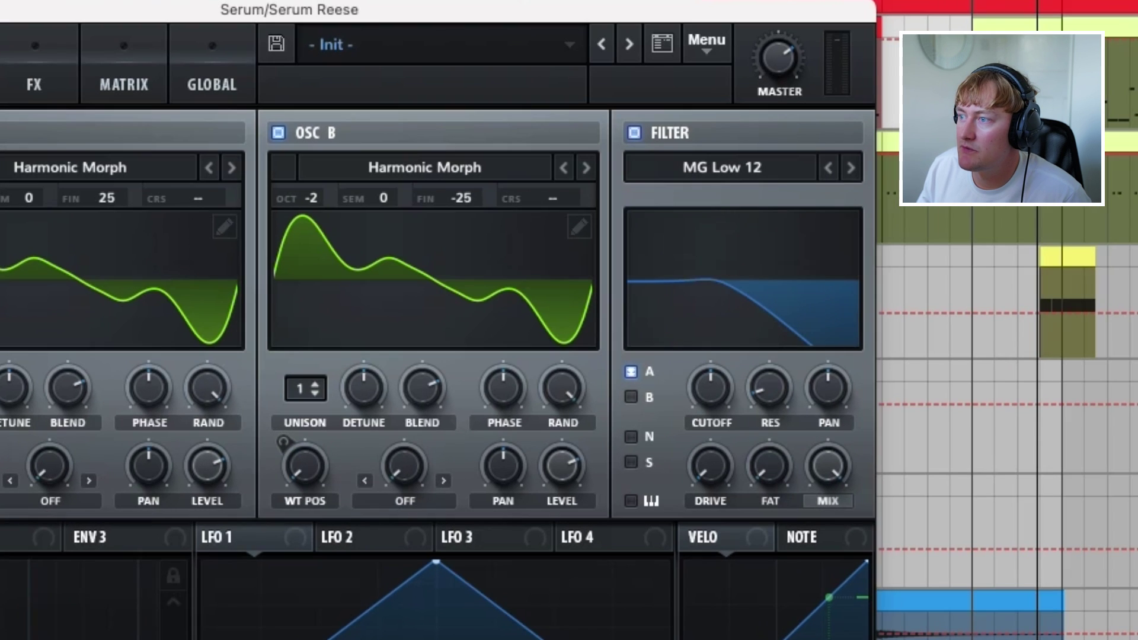
# During playback, set the filter to MG Low 24 for both oscillators, adjust resonance, cutoff and drive, and turn up Macro 1
pyautogui.press('space')
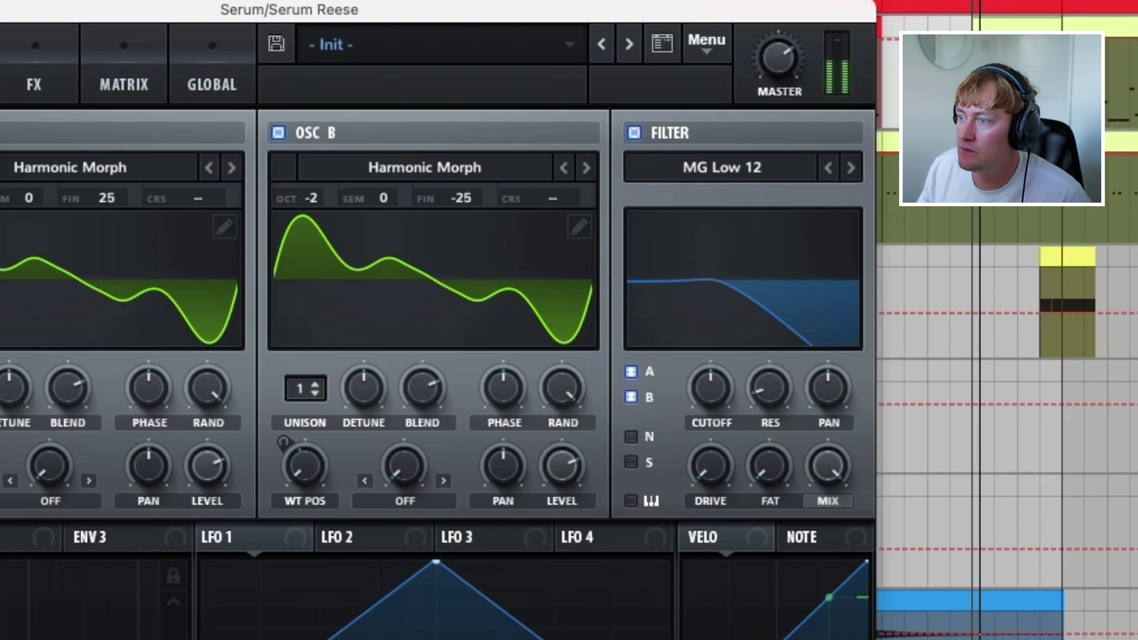
pyautogui.click(851, 167)
pyautogui.click(851, 167)
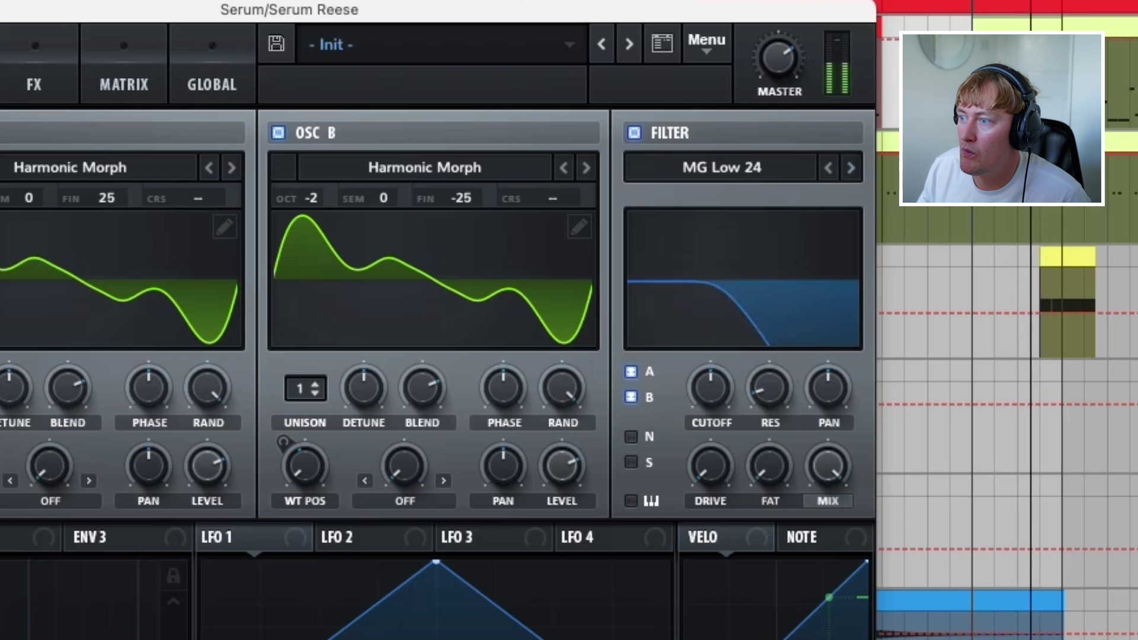
pyautogui.moveTo(769, 388); pyautogui.dragTo(770, 367)
pyautogui.moveTo(711, 388); pyautogui.dragTo(710, 384)
pyautogui.moveTo(711, 467); pyautogui.dragTo(711, 459)
pyautogui.moveTo(711, 388); pyautogui.dragTo(711, 389)
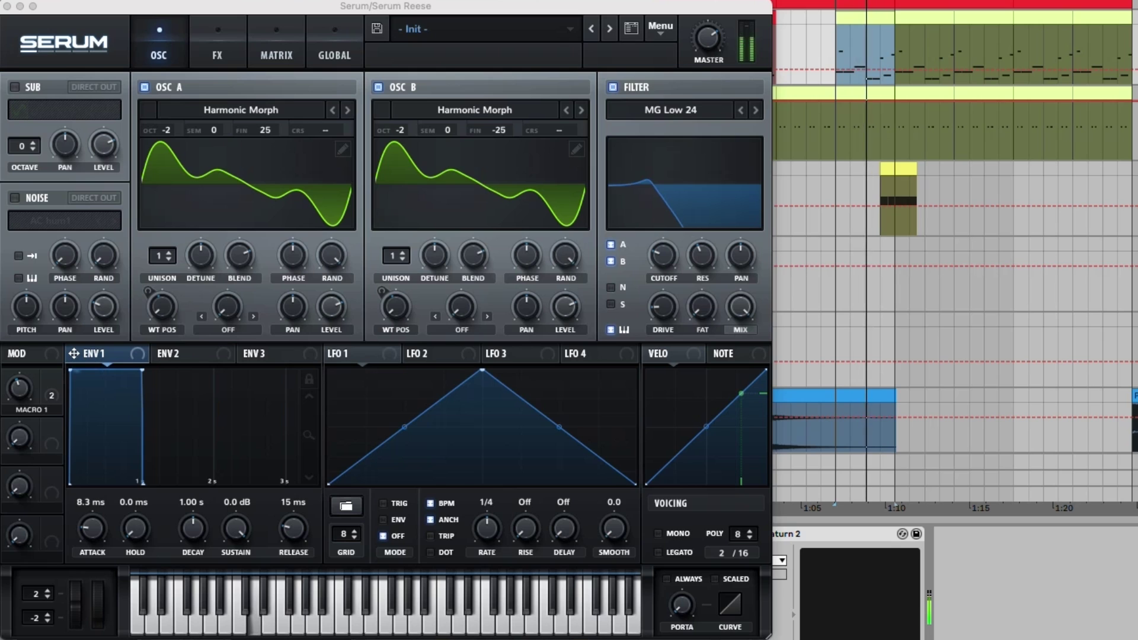
pyautogui.moveTo(663, 255); pyautogui.dragTo(663, 256)
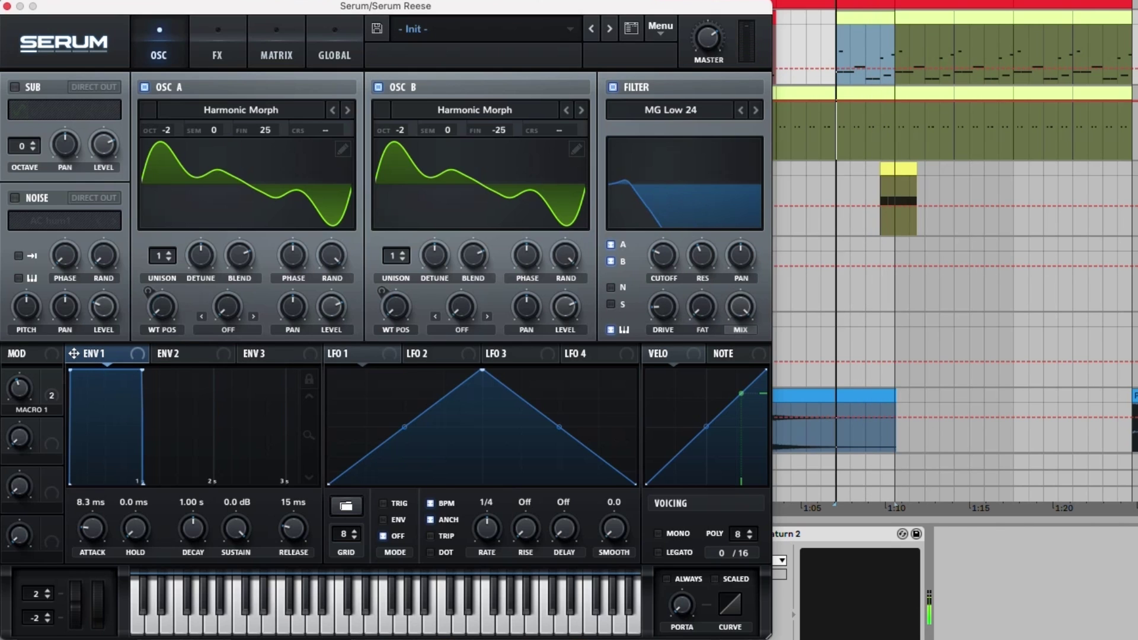
pyautogui.moveTo(19, 388)
pyautogui.mouseDown()
pyautogui.moveTo(27, 367)
pyautogui.moveTo(28, 379)
pyautogui.mouseUp()
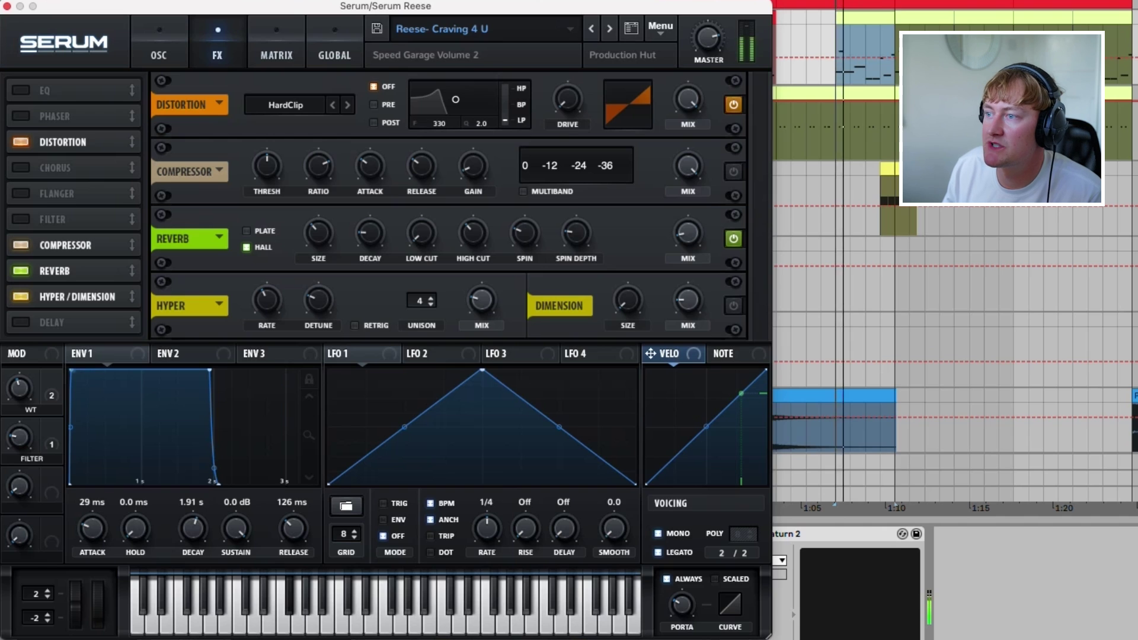
# Adjust the distortion drive in the Reese- Craving 4 U preset's effects and audition the bass through Kickstart 2
pyautogui.moveTo(568, 99); pyautogui.dragTo(567, 145)
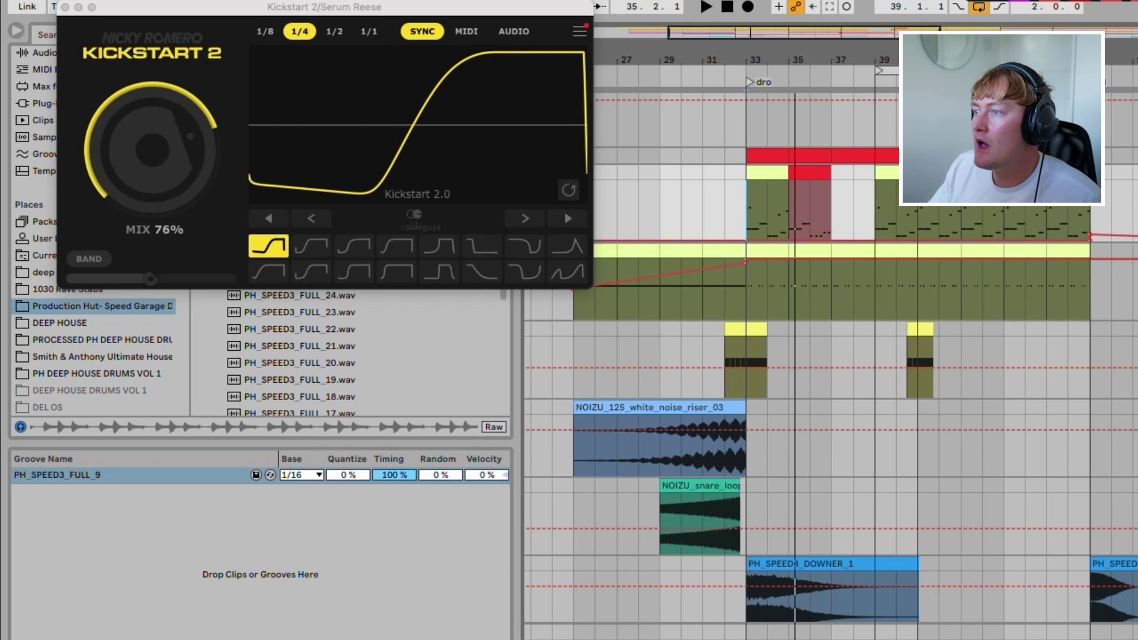
pyautogui.press('space')
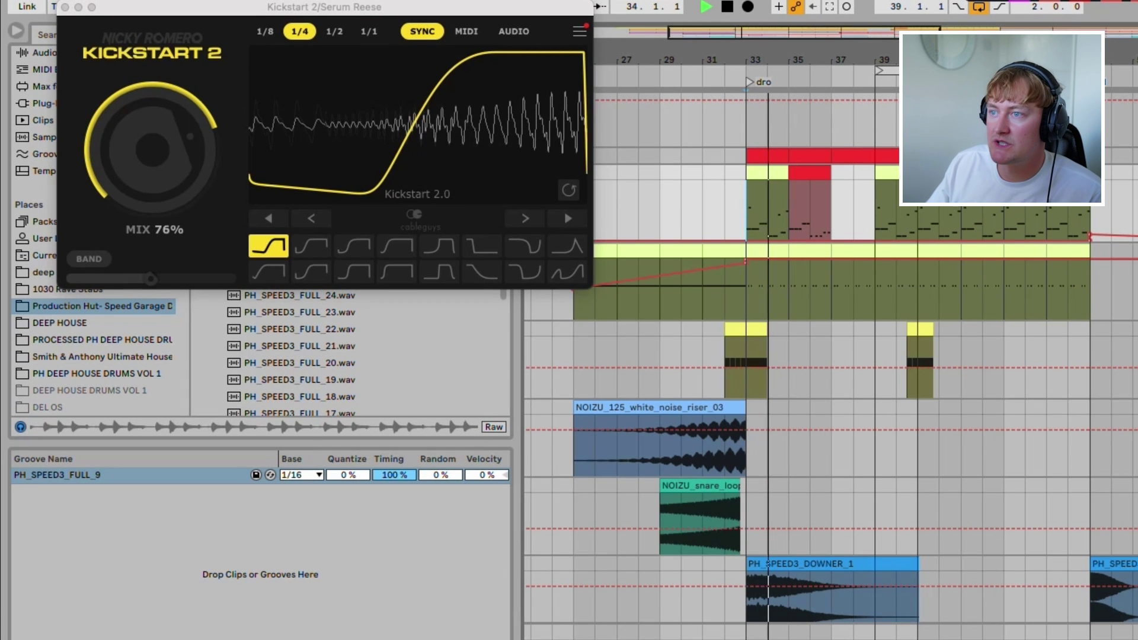
pyautogui.press('space')
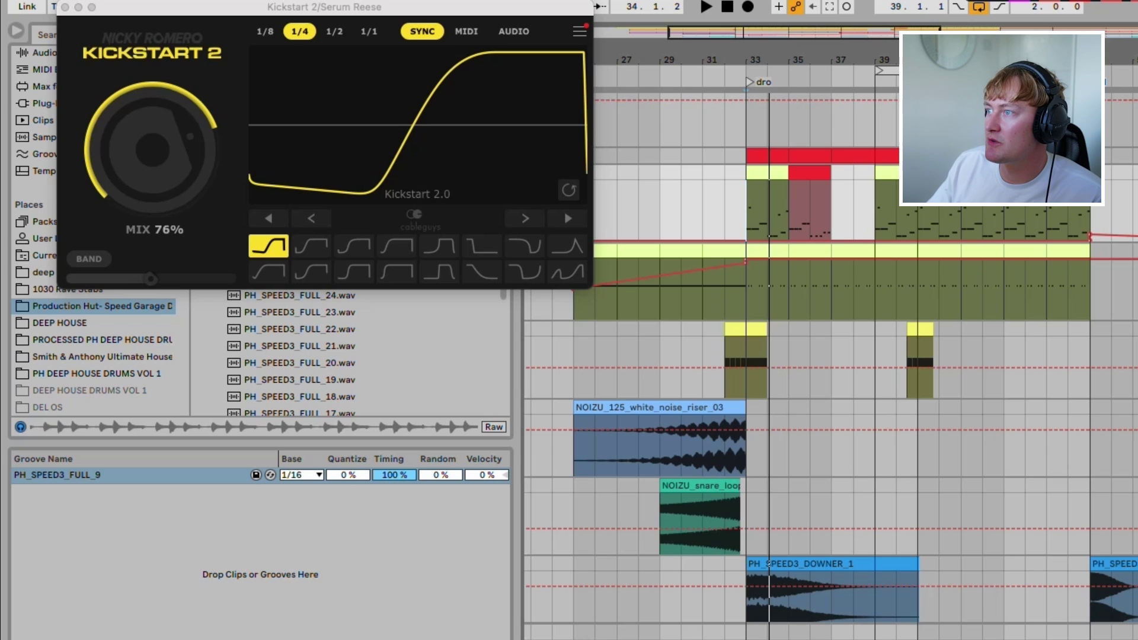
# Open Saturn 2 on the Serum Reese track, inspect its three bands and raise the middle band's level during playback
pyautogui.hscroll(5, 829, 356)
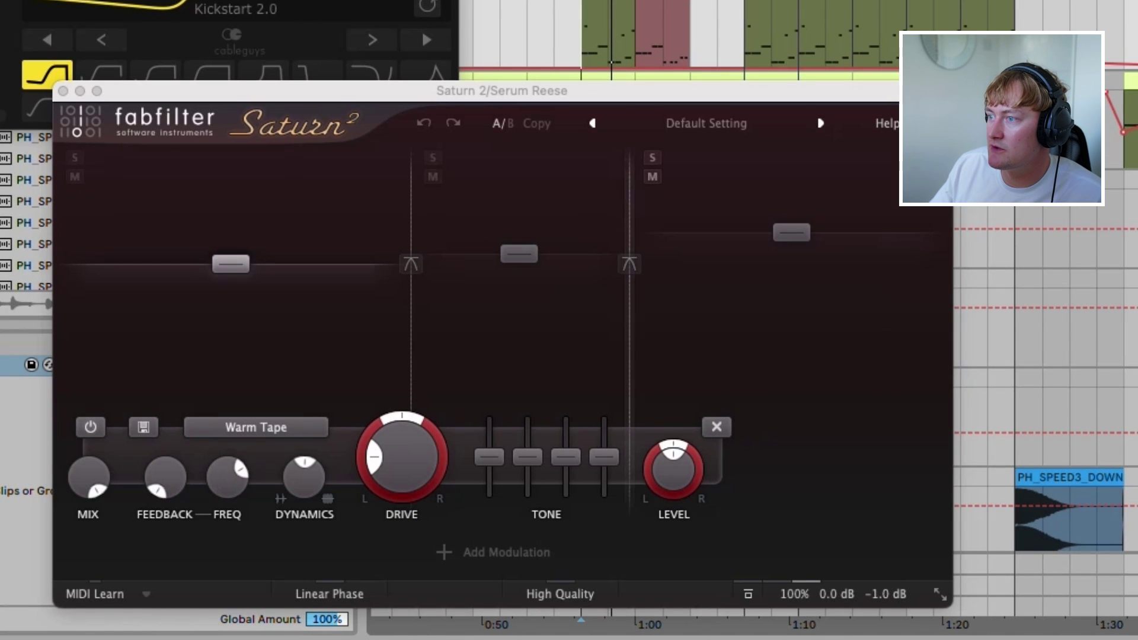
pyautogui.moveTo(791, 232)
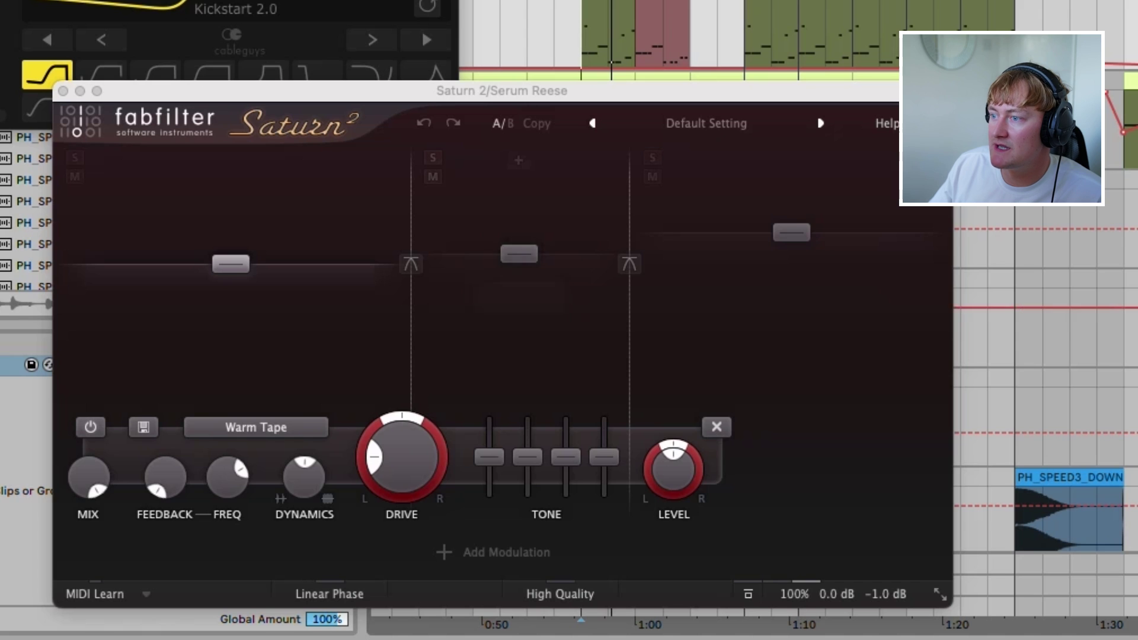
pyautogui.moveTo(411, 264)
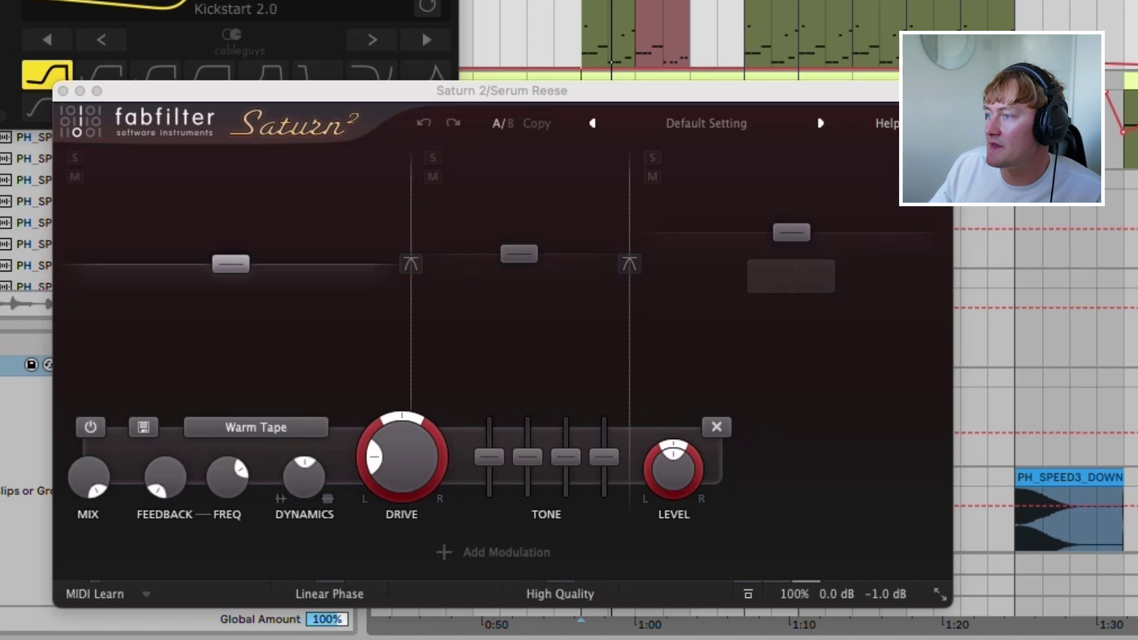
pyautogui.click(652, 177)
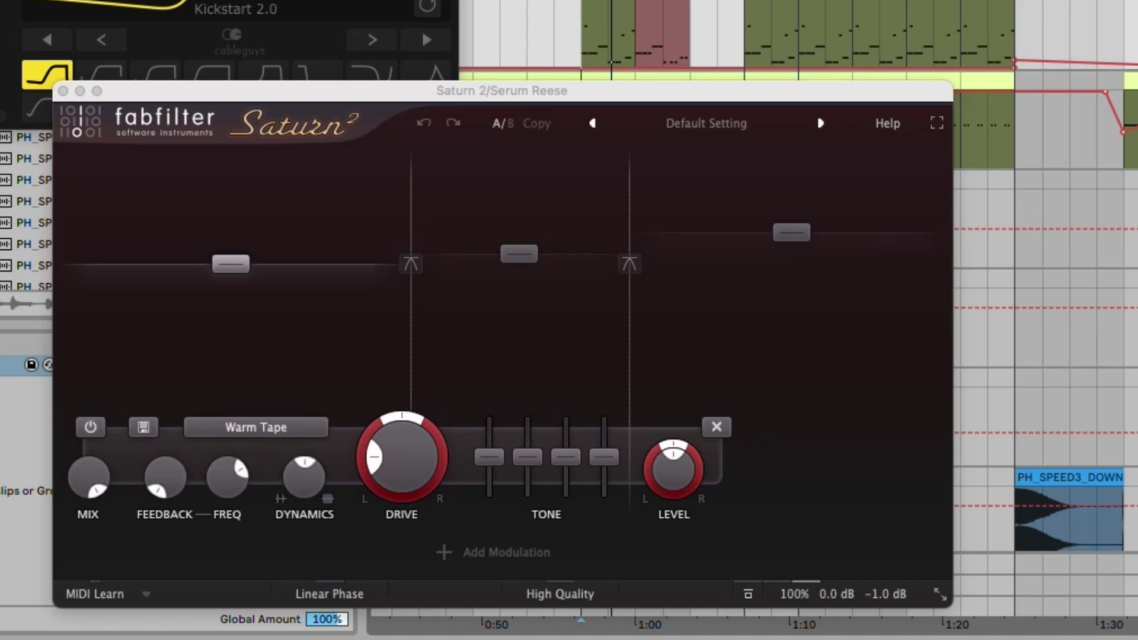
pyautogui.press('space')
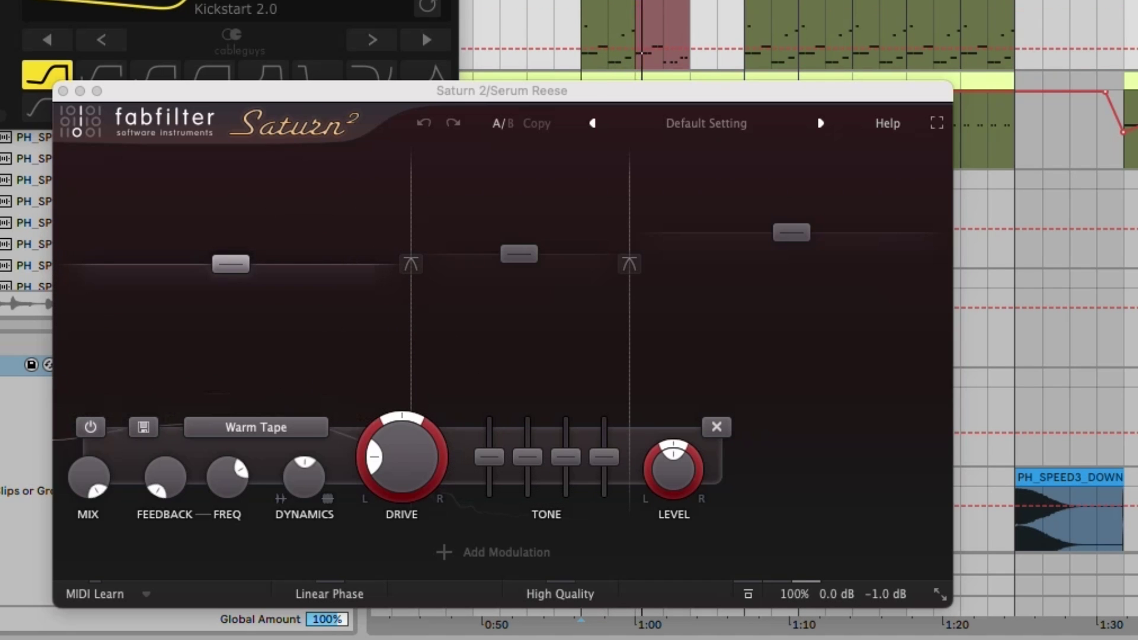
pyautogui.moveTo(519, 254)
pyautogui.mouseDown()
pyautogui.moveTo(519, 168)
pyautogui.moveTo(520, 237)
pyautogui.mouseUp()
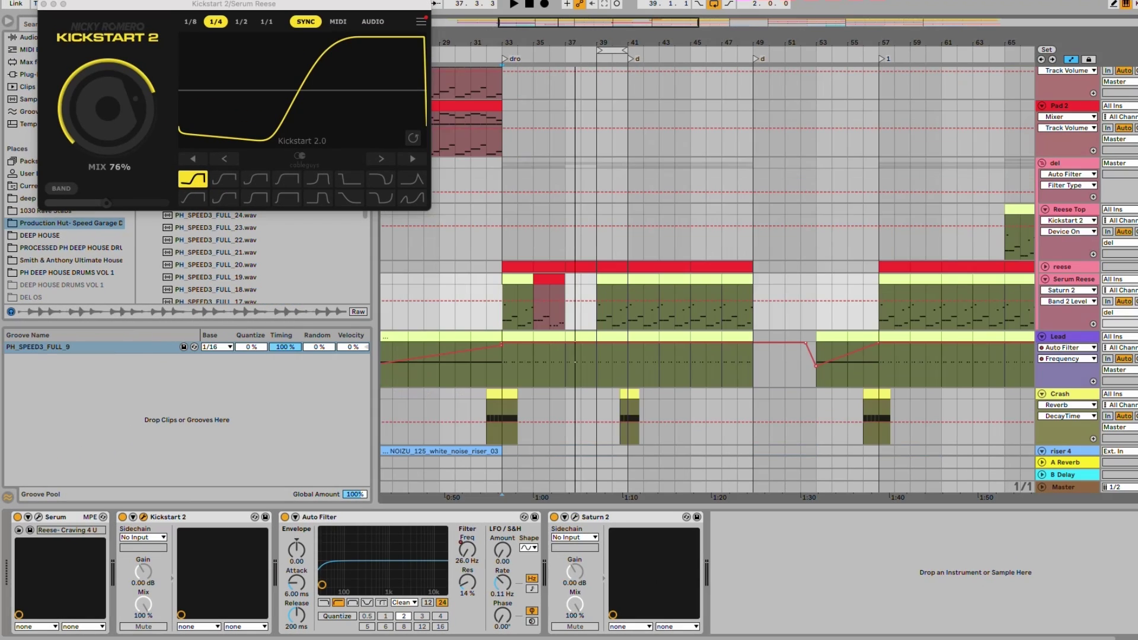
# Take the Reese Top track out of solo and adjust its volume
pyautogui.hscroll(4, 707, 279)
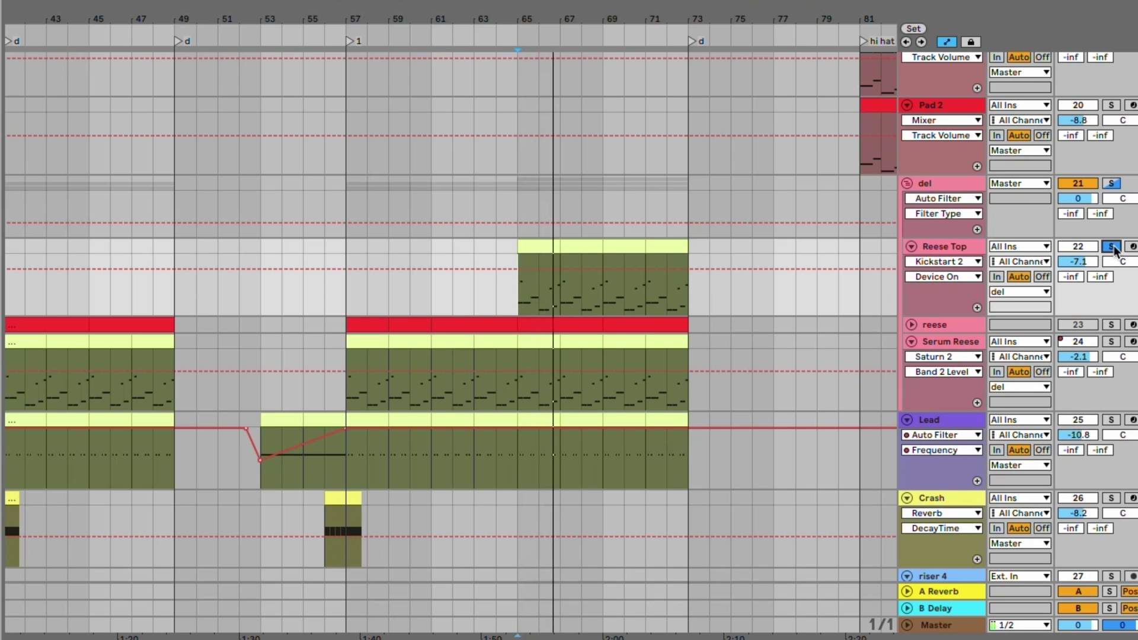
pyautogui.click(1113, 247)
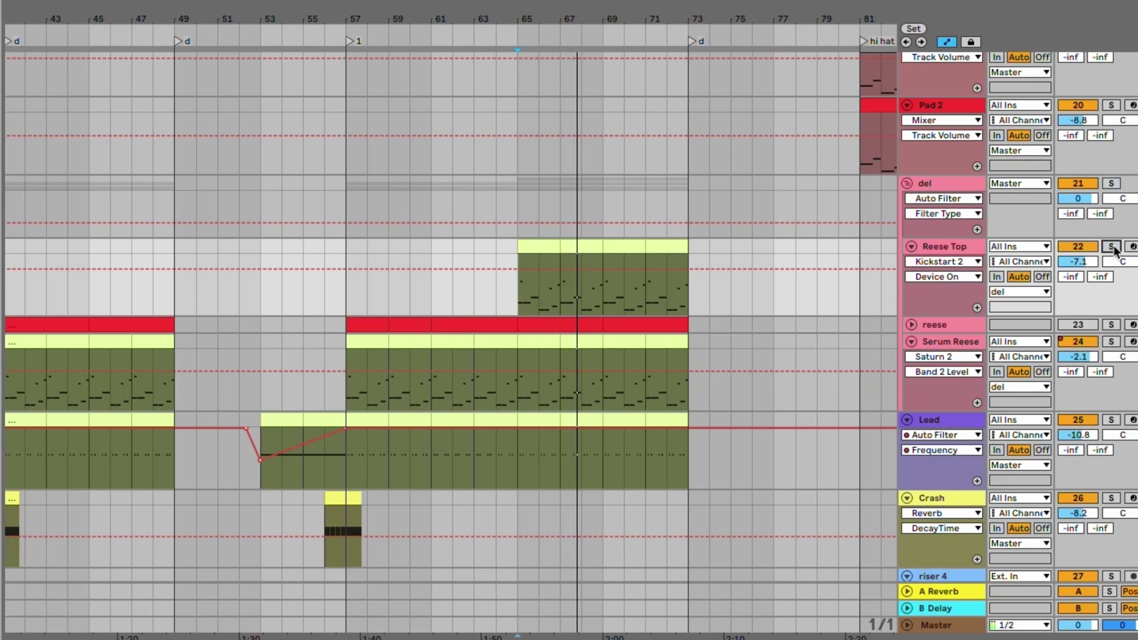
pyautogui.moveTo(1078, 262); pyautogui.dragTo(1088, 258)
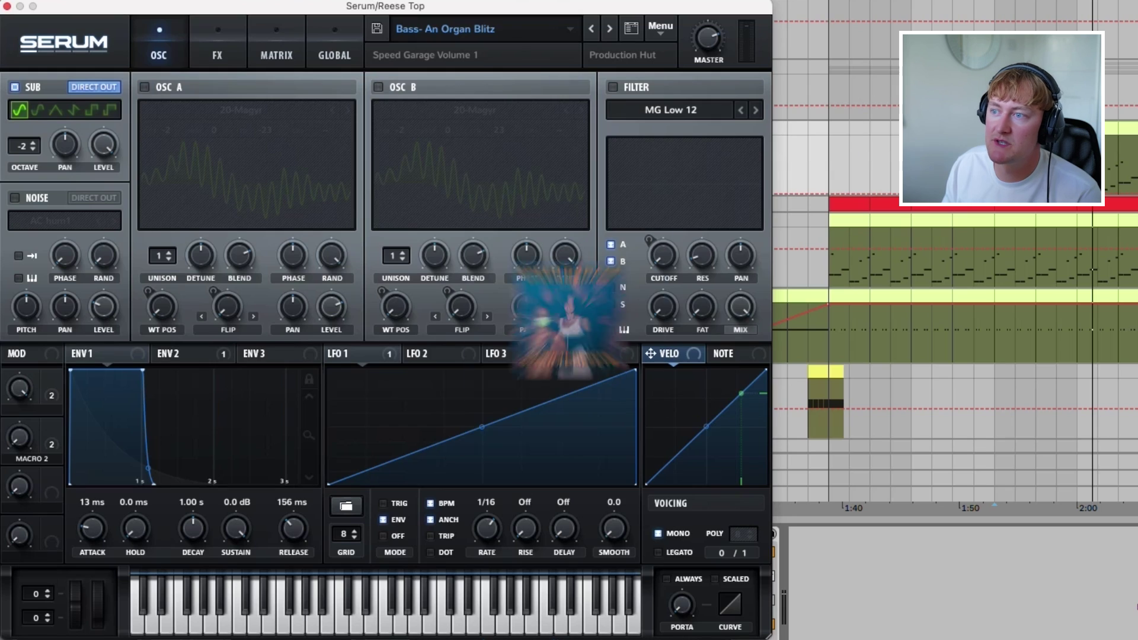
# Switch on oscillators A and B, both using the 20-Magyr wavetable, in the Reese Top track's Serum patch
pyautogui.doubleClick(486, 55)
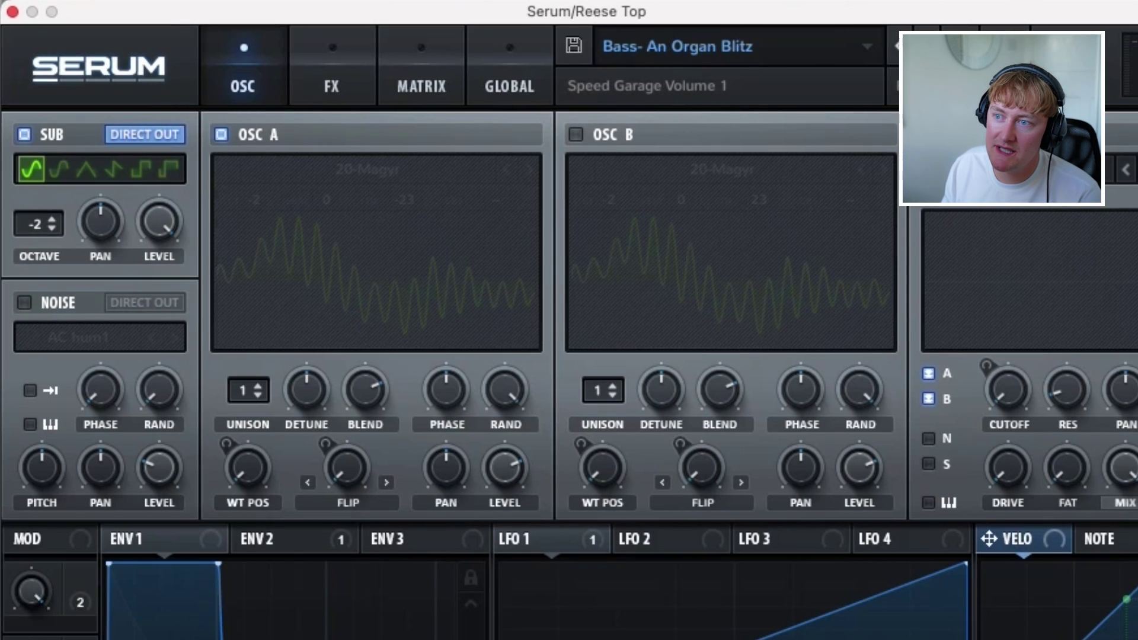
pyautogui.click(367, 169)
pyautogui.press('Escape')
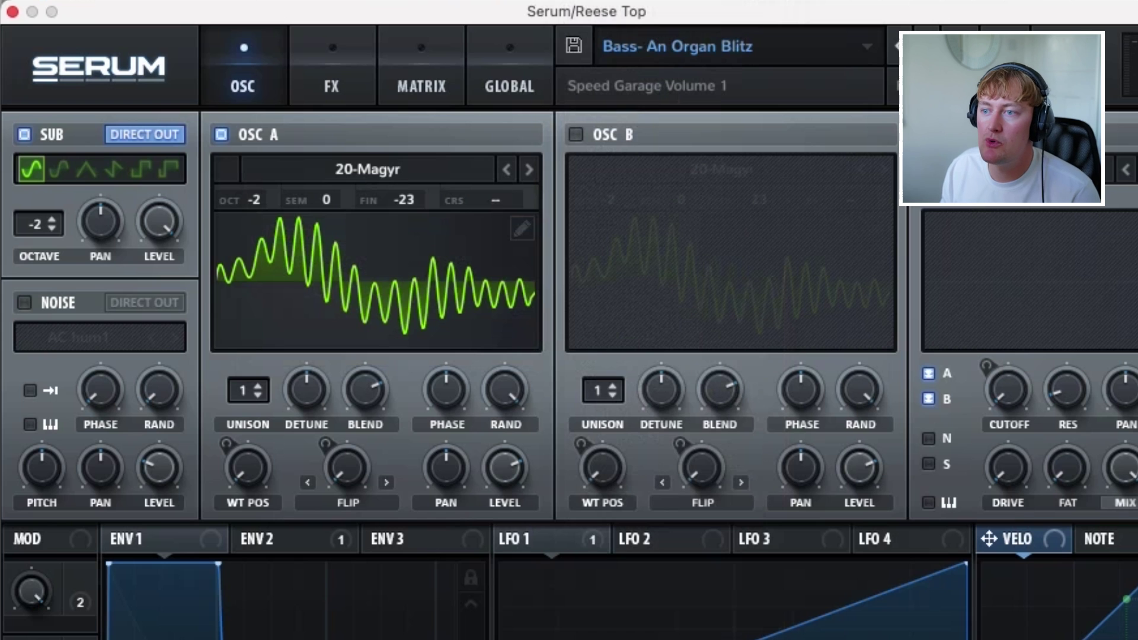
pyautogui.click(579, 135)
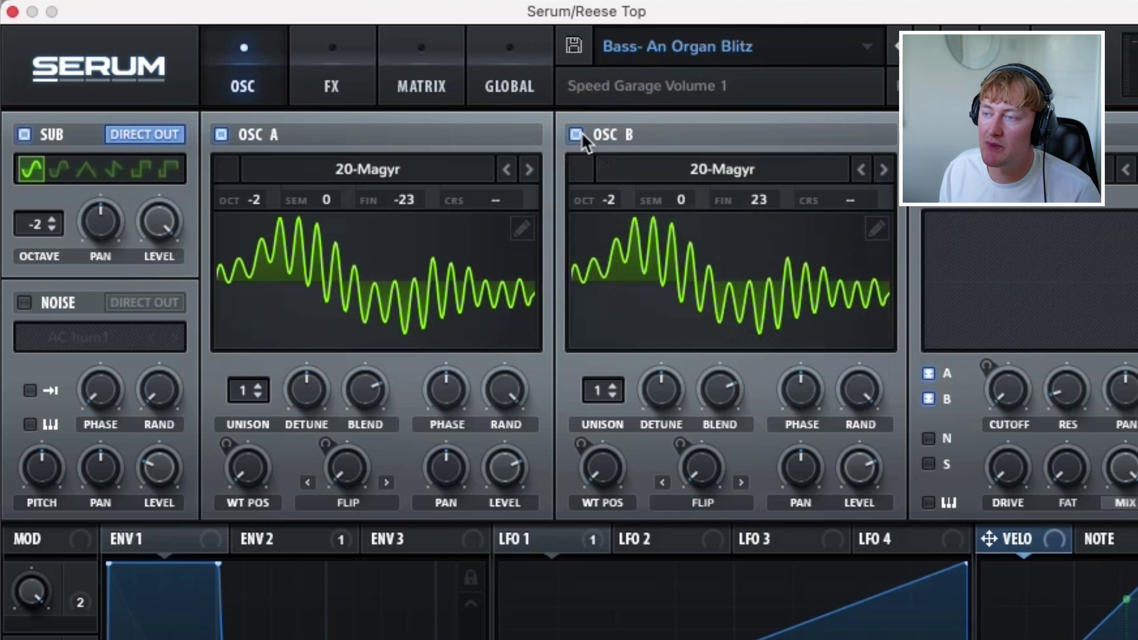
# Adjust the first two macros modulating both oscillators' wavetable positions in the Reese Top patch and check Env 1 and Env 2
pyautogui.click(722, 170)
pyautogui.click(786, 166)
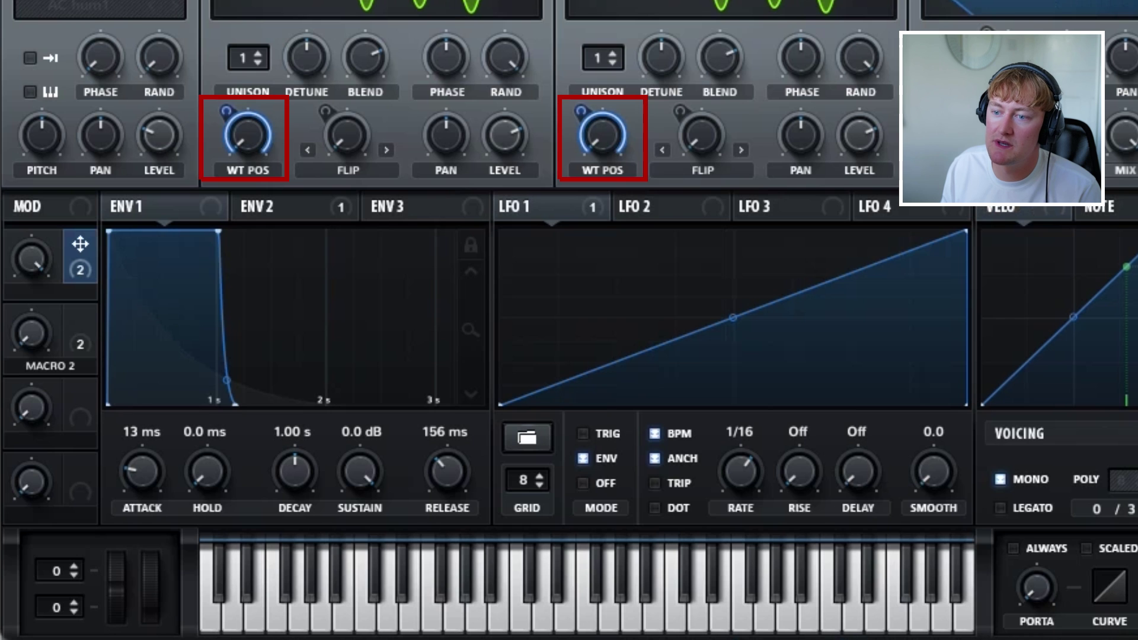
pyautogui.moveTo(30, 334)
pyautogui.mouseDown()
pyautogui.moveTo(31, 300)
pyautogui.moveTo(31, 315)
pyautogui.mouseUp()
pyautogui.moveTo(31, 259); pyautogui.dragTo(31, 208)
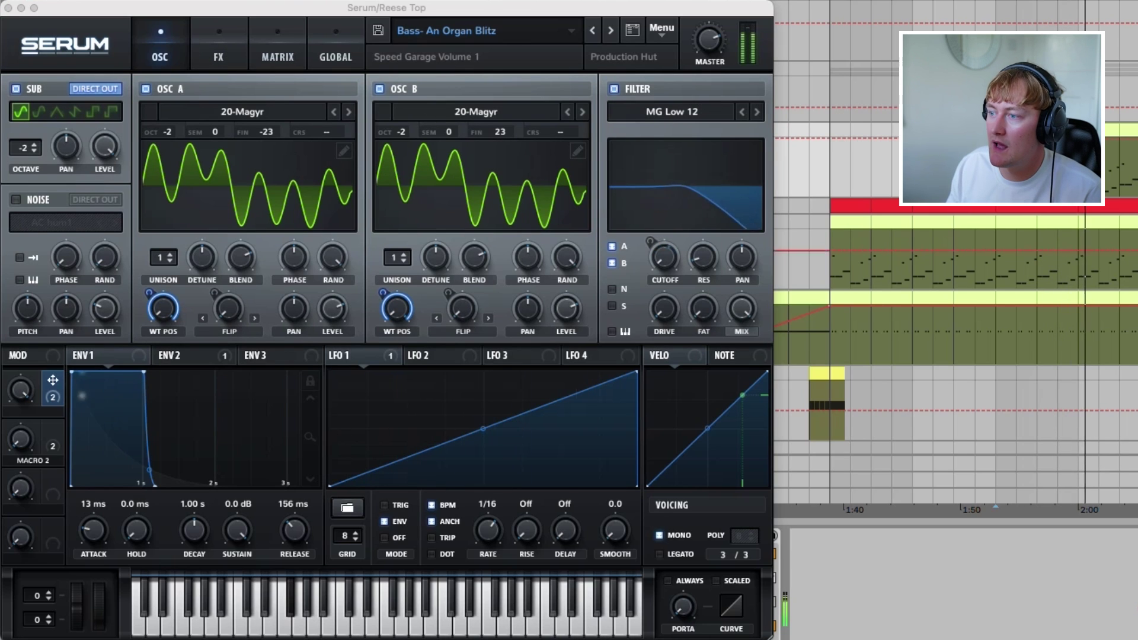
pyautogui.click(108, 355)
pyautogui.click(193, 356)
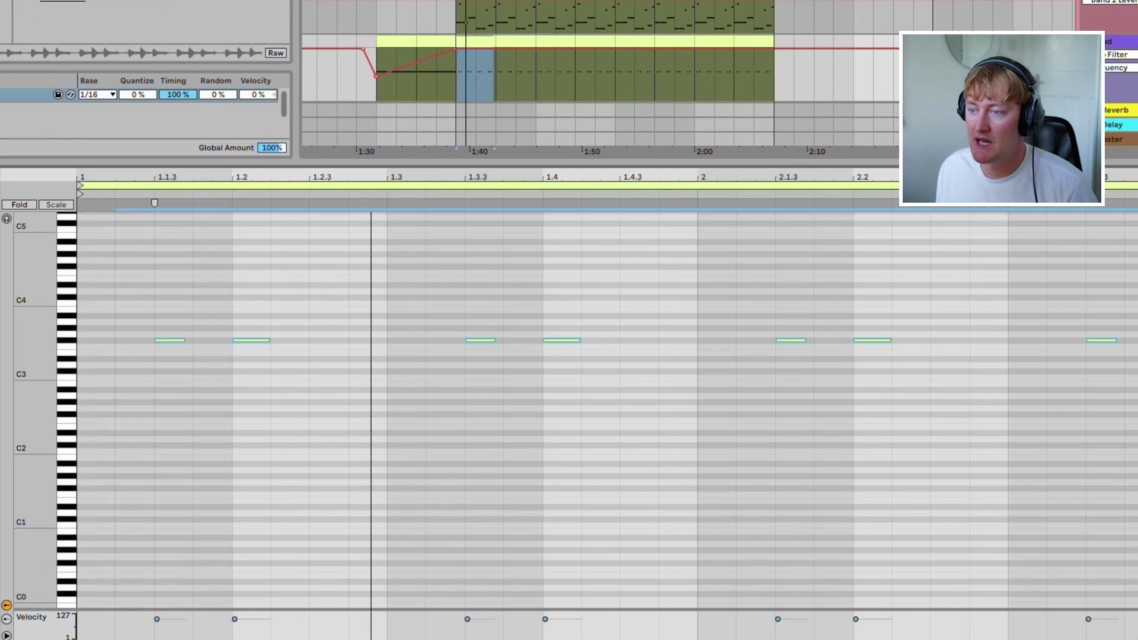
# Examine the Lead clip's F#3 note pattern by selecting the first notes and the repeated groups during playback
pyautogui.moveTo(179, 332); pyautogui.dragTo(188, 363)
pyautogui.click(196, 270)
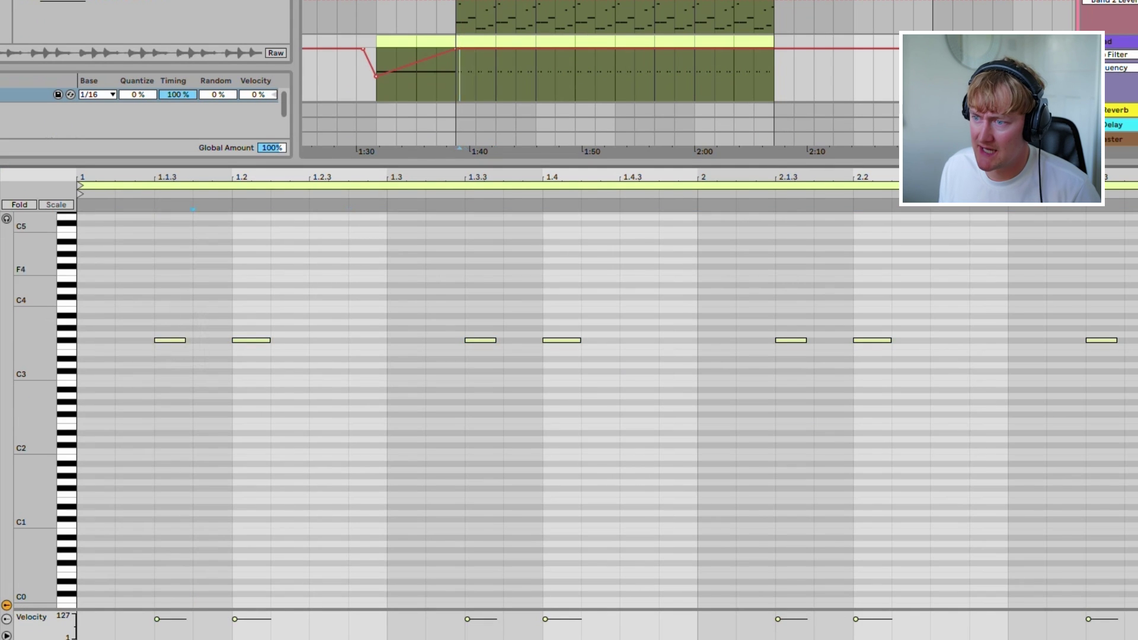
pyautogui.moveTo(246, 297); pyautogui.dragTo(287, 361)
pyautogui.press('space')
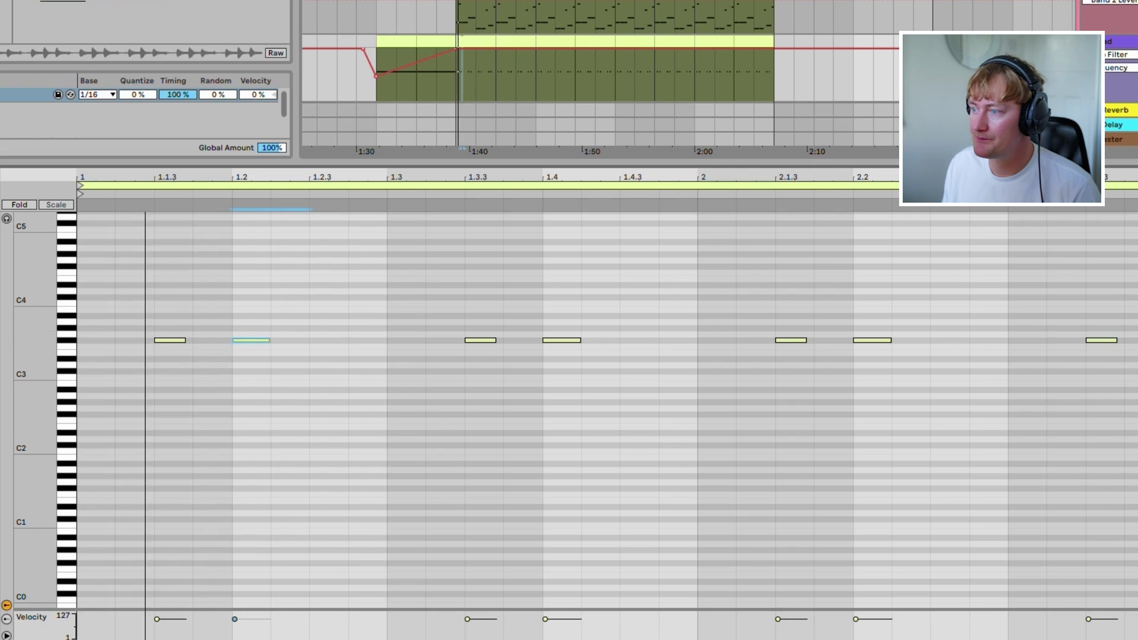
pyautogui.moveTo(446, 290); pyautogui.dragTo(1111, 372)
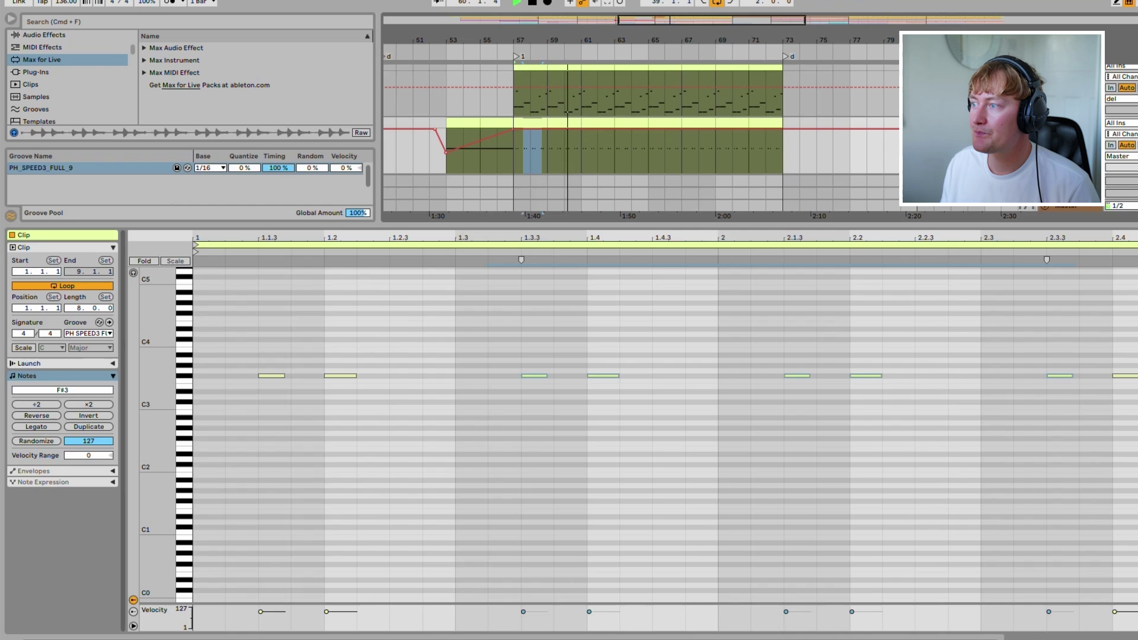
# Open Serum on the Lead track and inspect the Lead- Yosemite preset's saw oscillators, including oscillator A's unison and detune
pyautogui.press('super+alt+l')
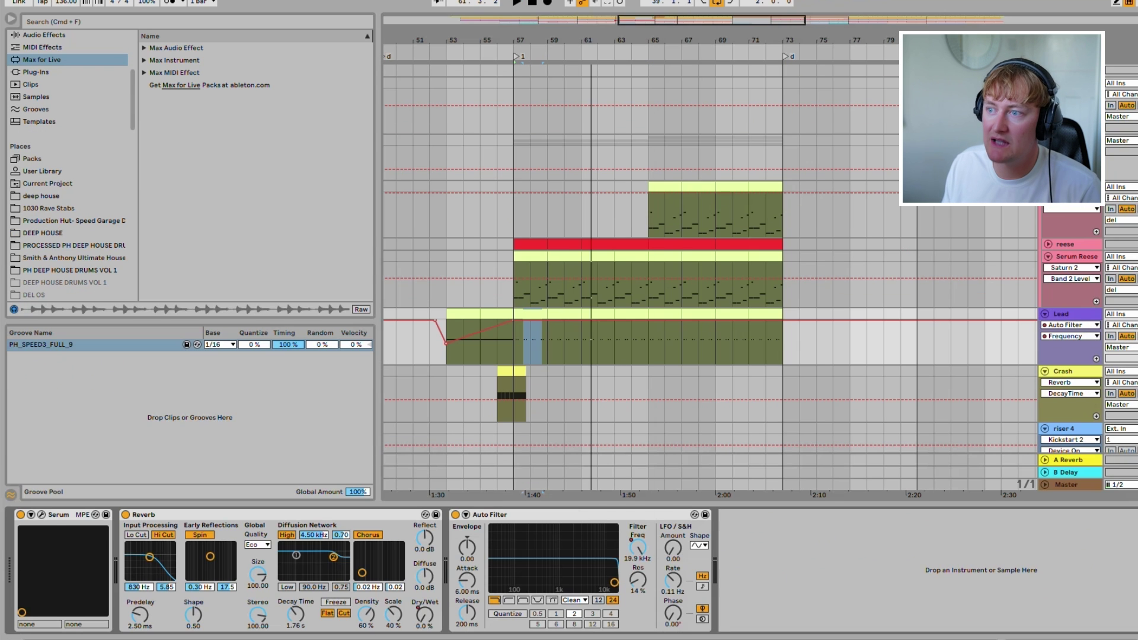
pyautogui.click(40, 515)
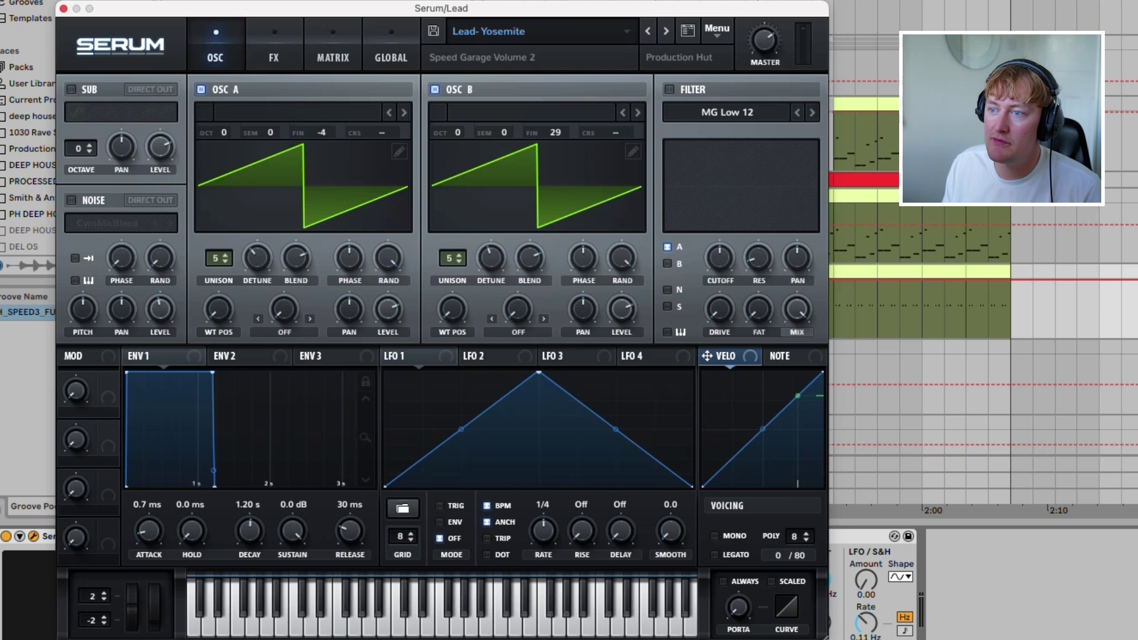
pyautogui.click(297, 113)
pyautogui.click(718, 30)
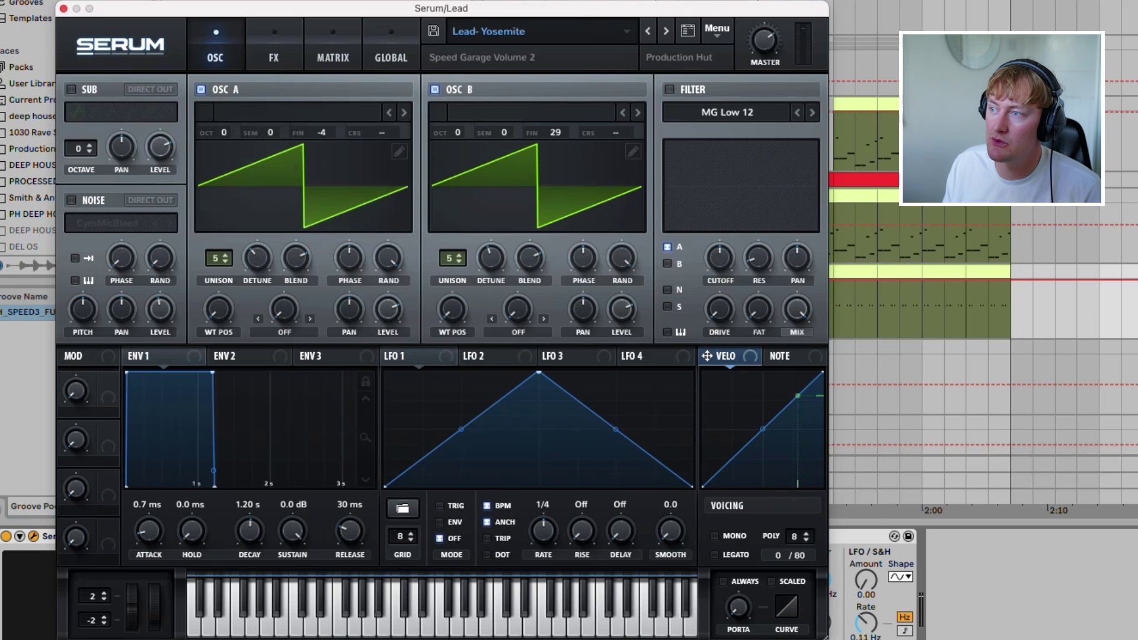
pyautogui.click(717, 31)
pyautogui.click(750, 140)
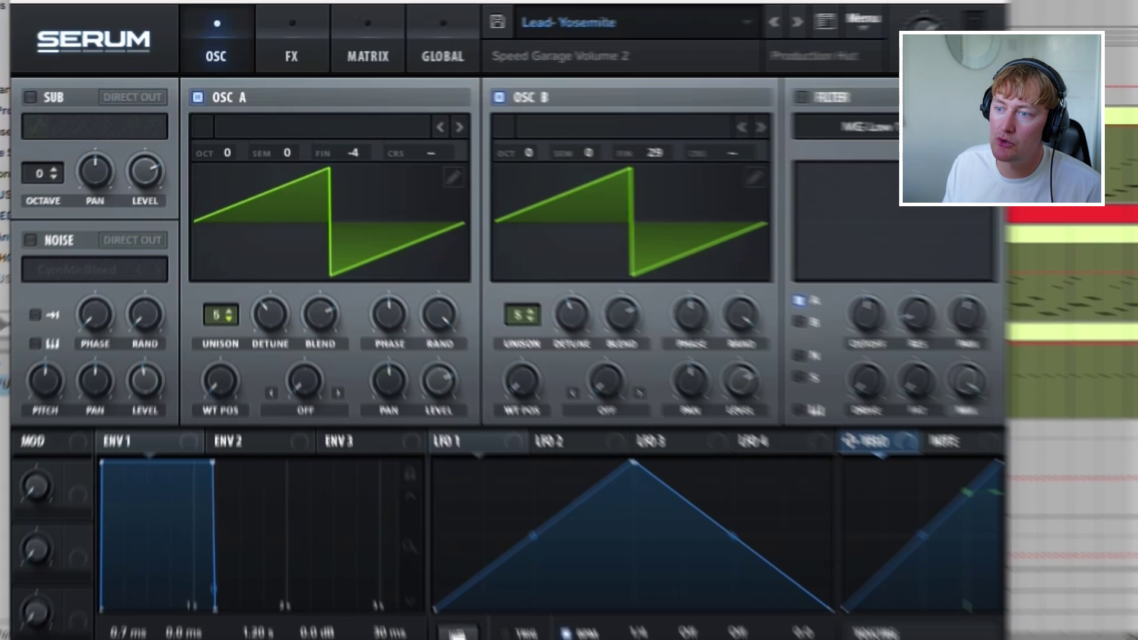
pyautogui.moveTo(219, 258)
pyautogui.mouseDown()
pyautogui.moveTo(218, 274)
pyautogui.moveTo(218, 258)
pyautogui.mouseUp()
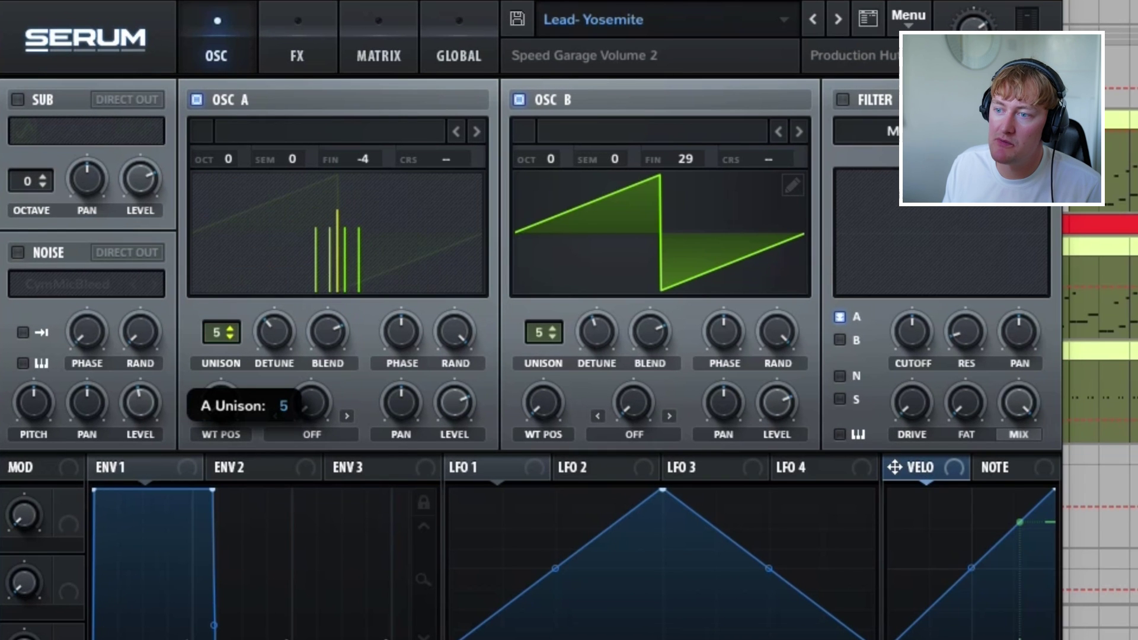
pyautogui.moveTo(274, 332); pyautogui.dragTo(274, 325)
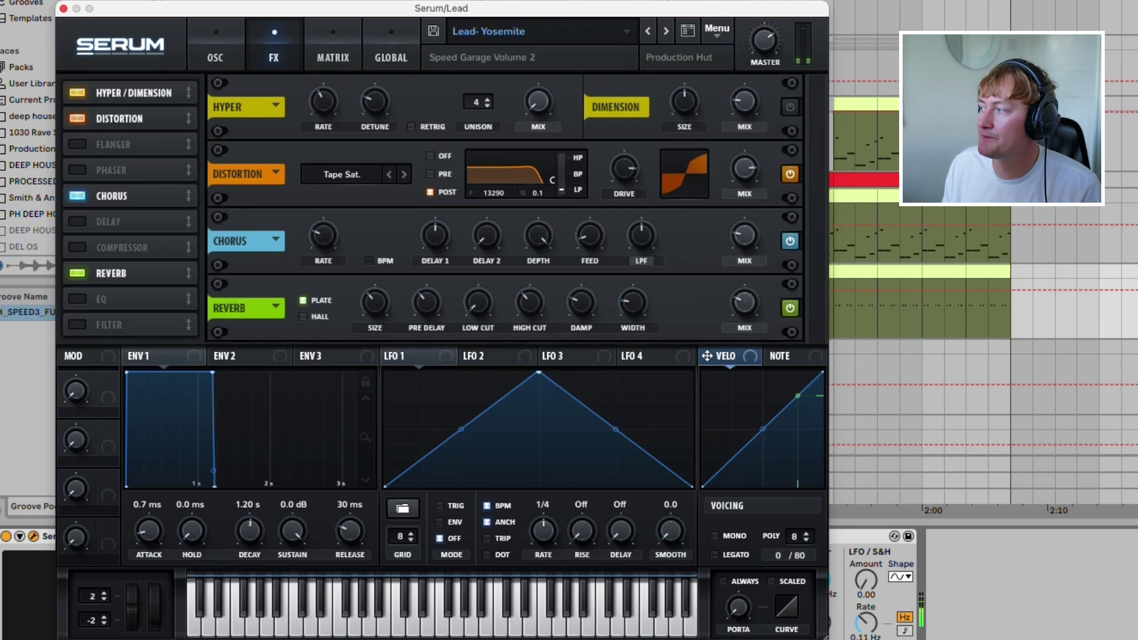
# Audition the Lead preset's chorus and reverb, comparing the reverb's Hall and Plate modes
pyautogui.click(1111, 289)
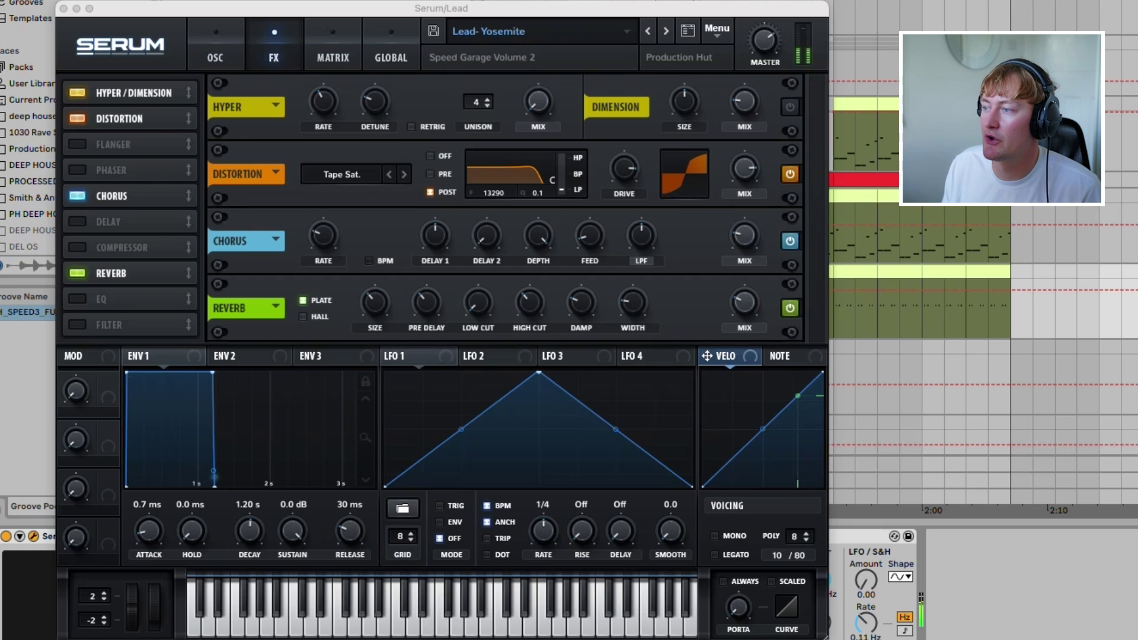
pyautogui.click(790, 241)
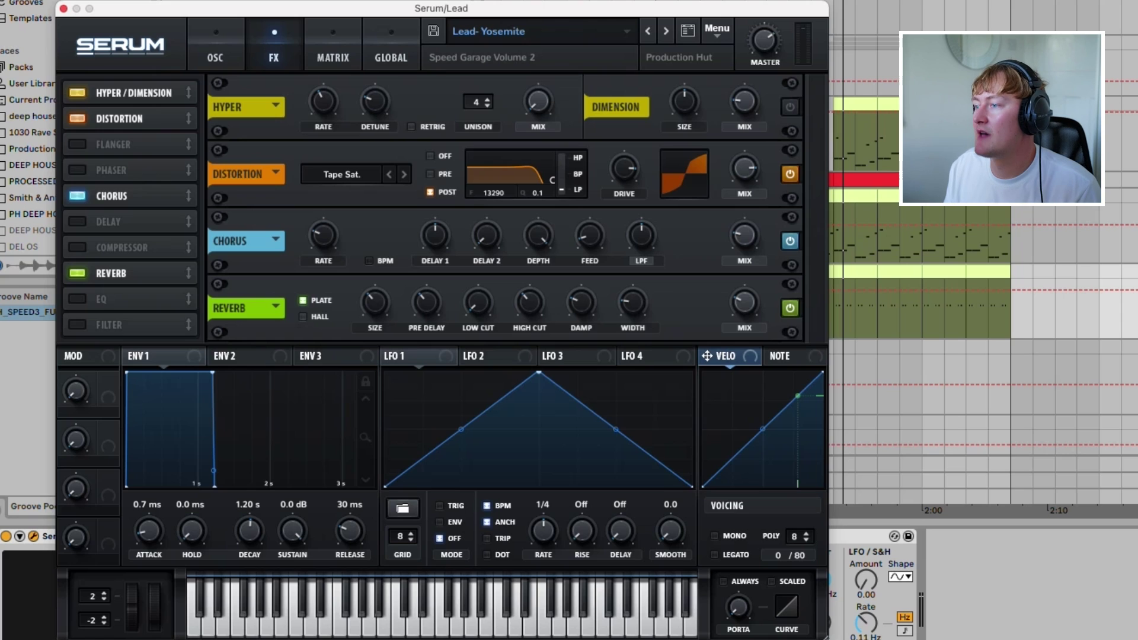
pyautogui.click(744, 302)
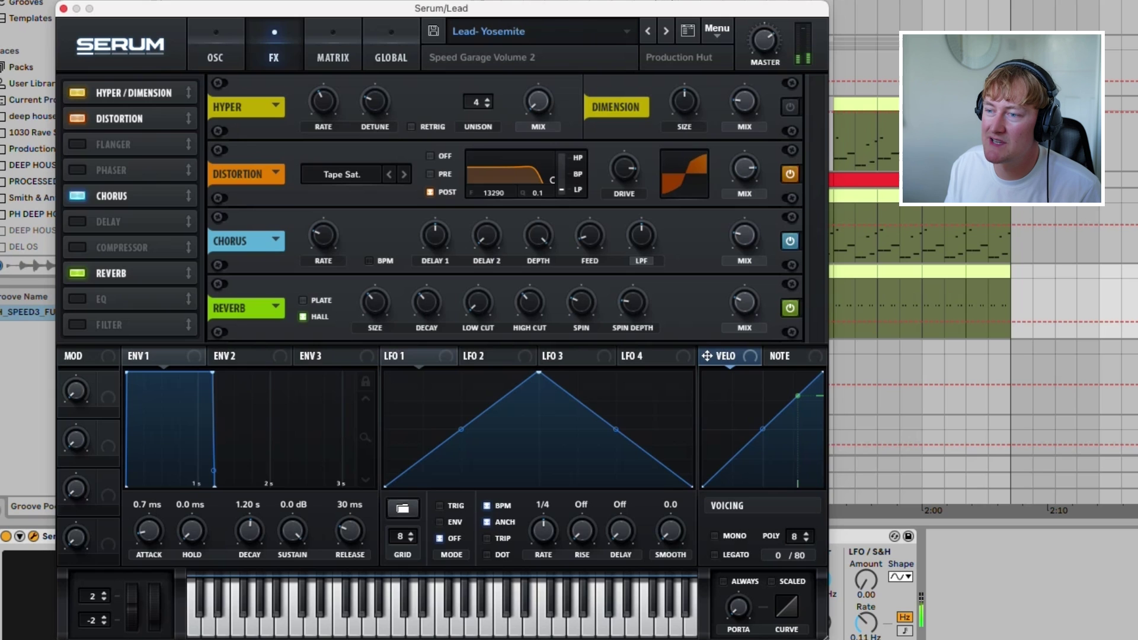
pyautogui.click(313, 301)
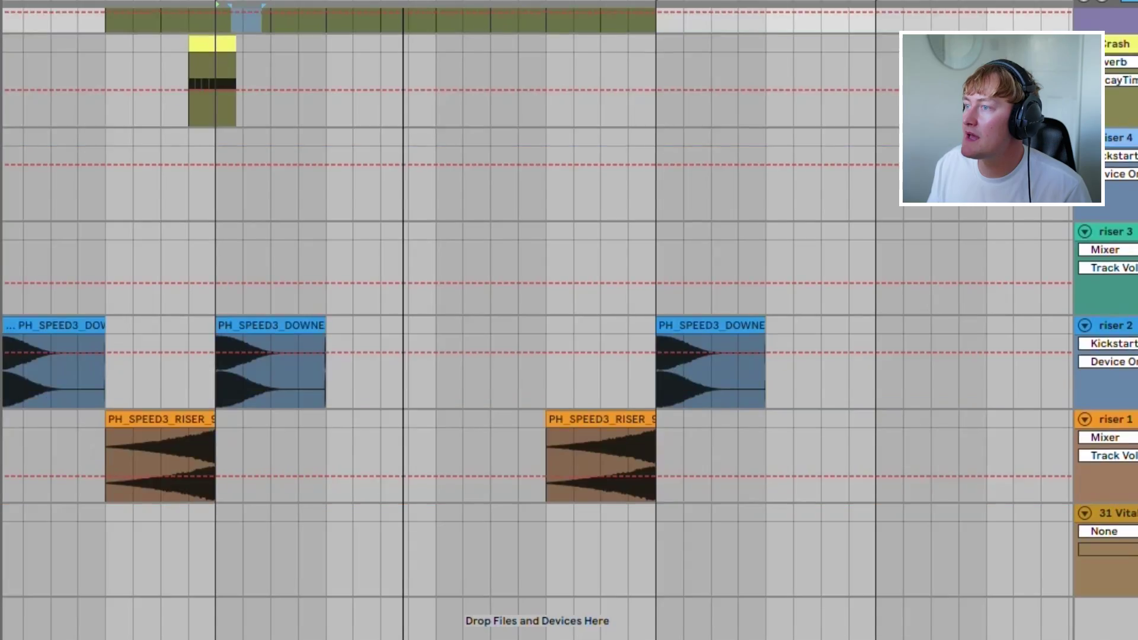
# Play the Crash clip and the PH_SPEED3_RISER_9 clip on the riser 1 track leading into the drop
pyautogui.scroll(3, 534, 320)
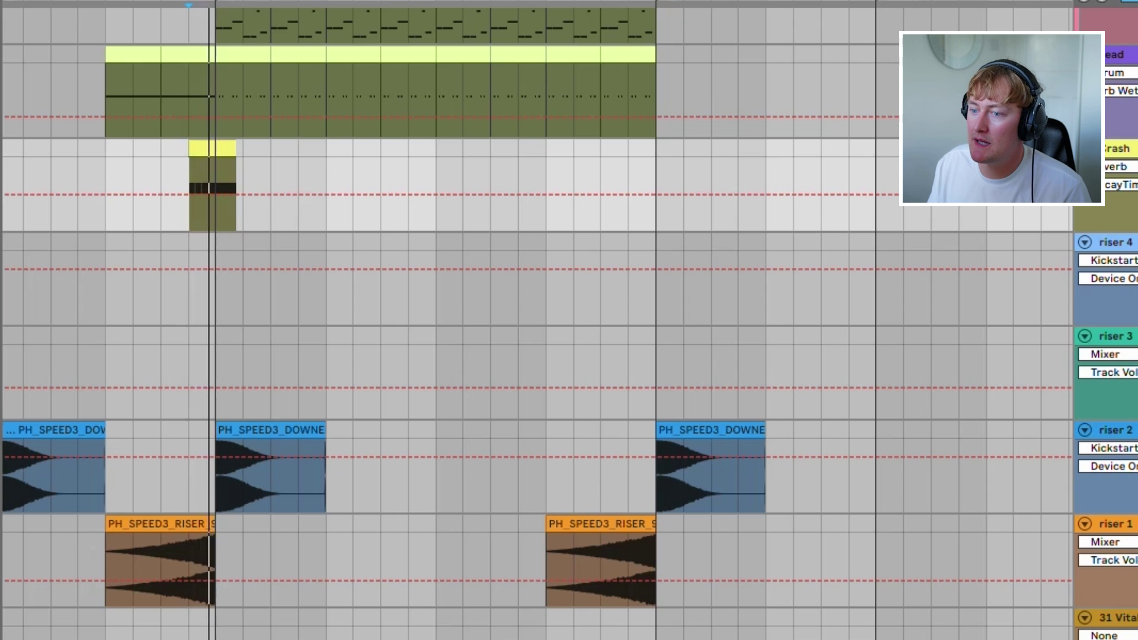
pyautogui.press('space')
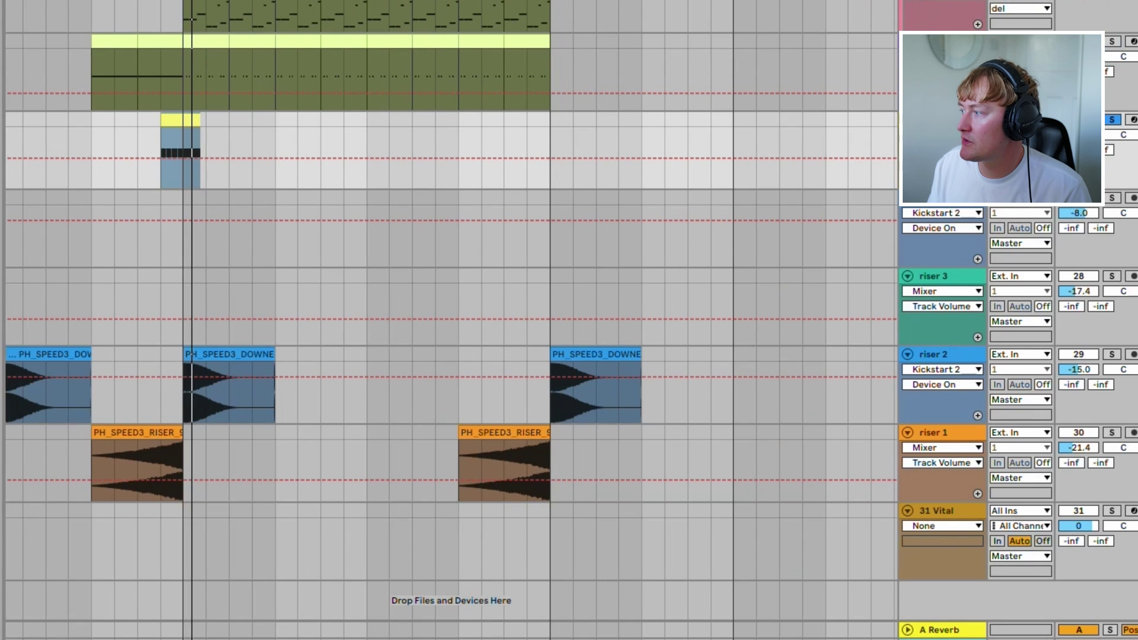
pyautogui.click(165, 469)
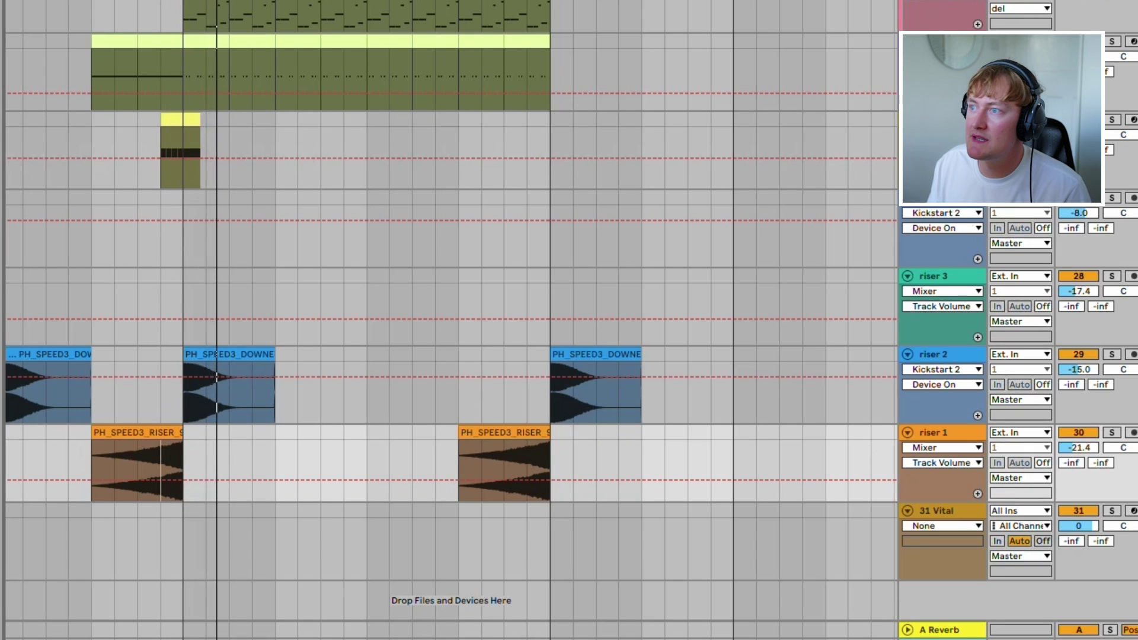
pyautogui.scroll(5, 136, 463)
pyautogui.press('space')
pyautogui.click(150, 468)
pyautogui.press('space')
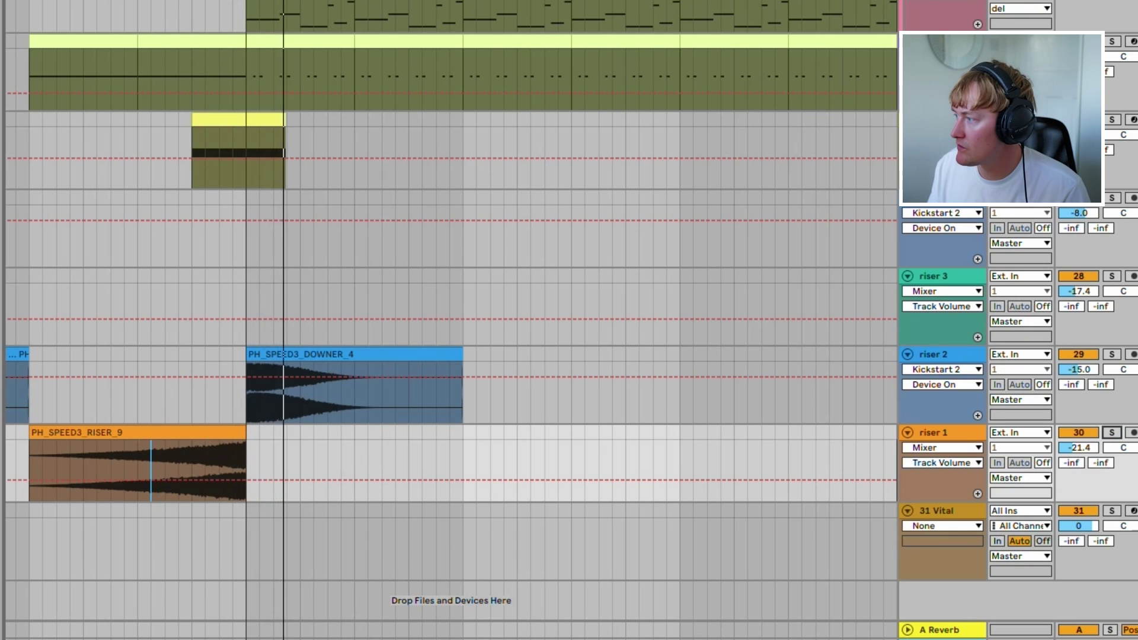
# Solo the riser 2 track and play its PH_SPEED3_DOWNER_4 clip
pyautogui.click(1111, 354)
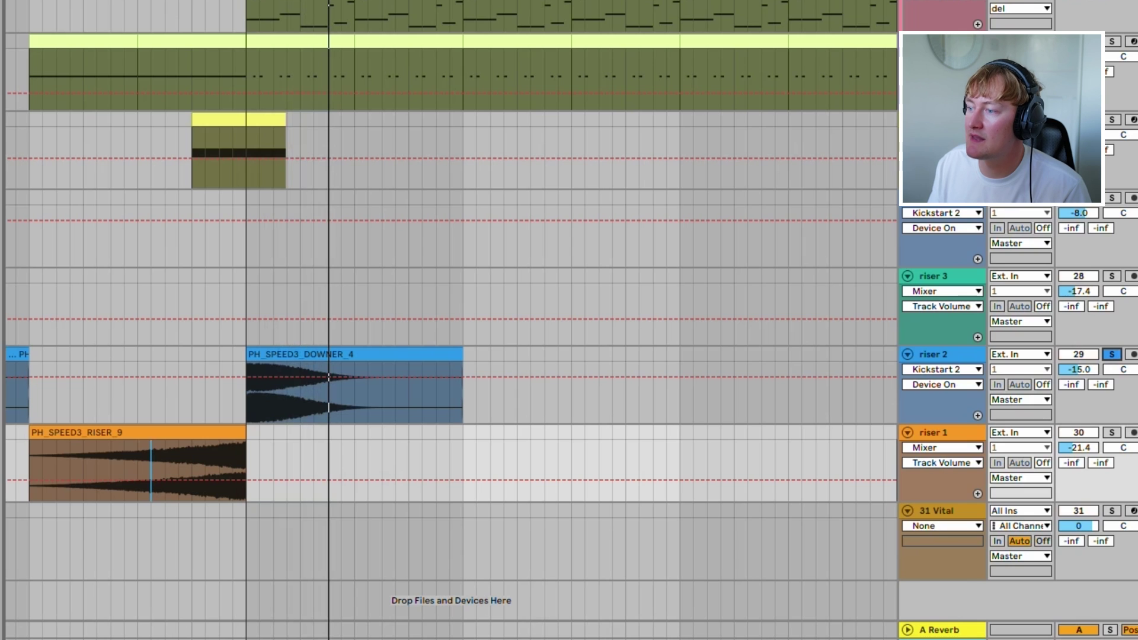
pyautogui.click(422, 358)
pyautogui.press('space')
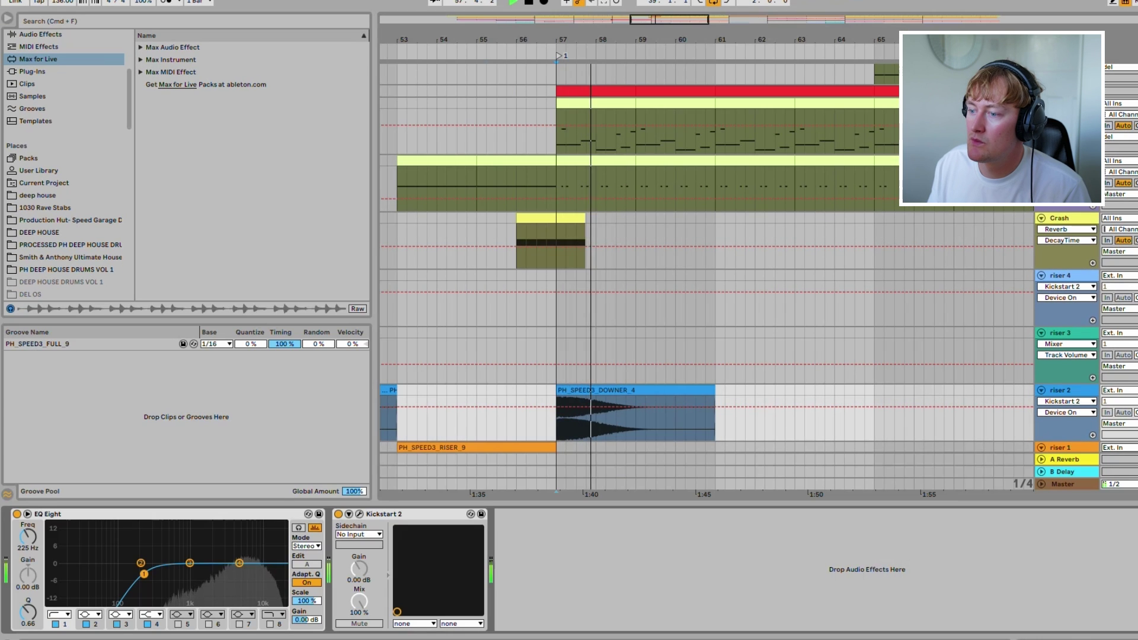
pyautogui.press('space')
# Open Kickstart 2 on the riser 2 track and compare the downer with the sidechain bypassed and re-enabled
pyautogui.click(360, 514)
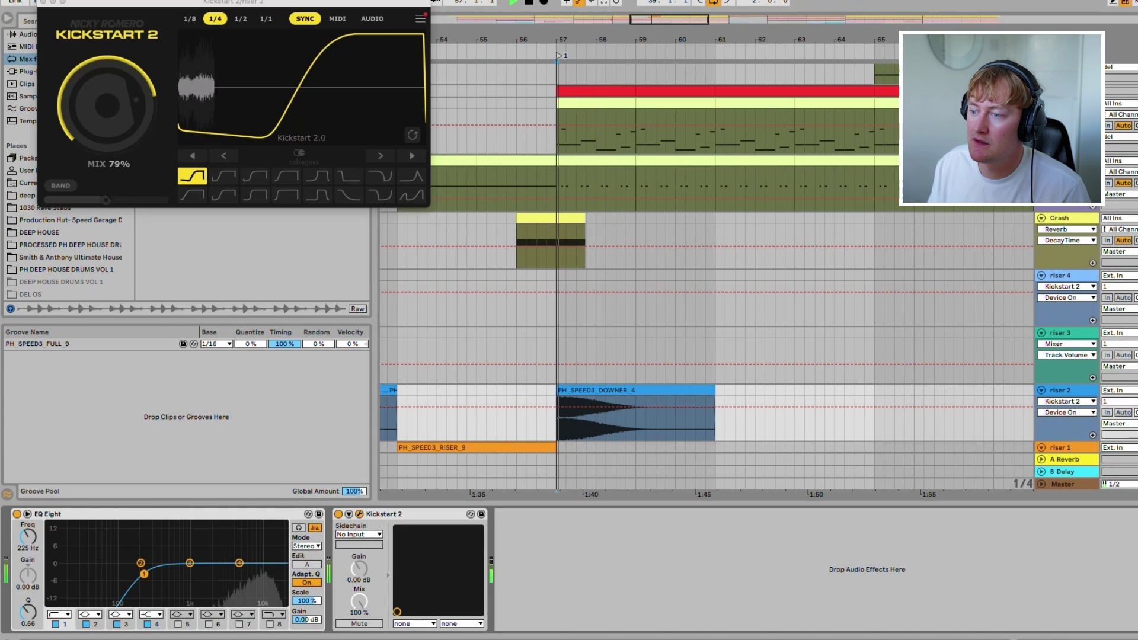
pyautogui.click(339, 514)
pyautogui.press('space')
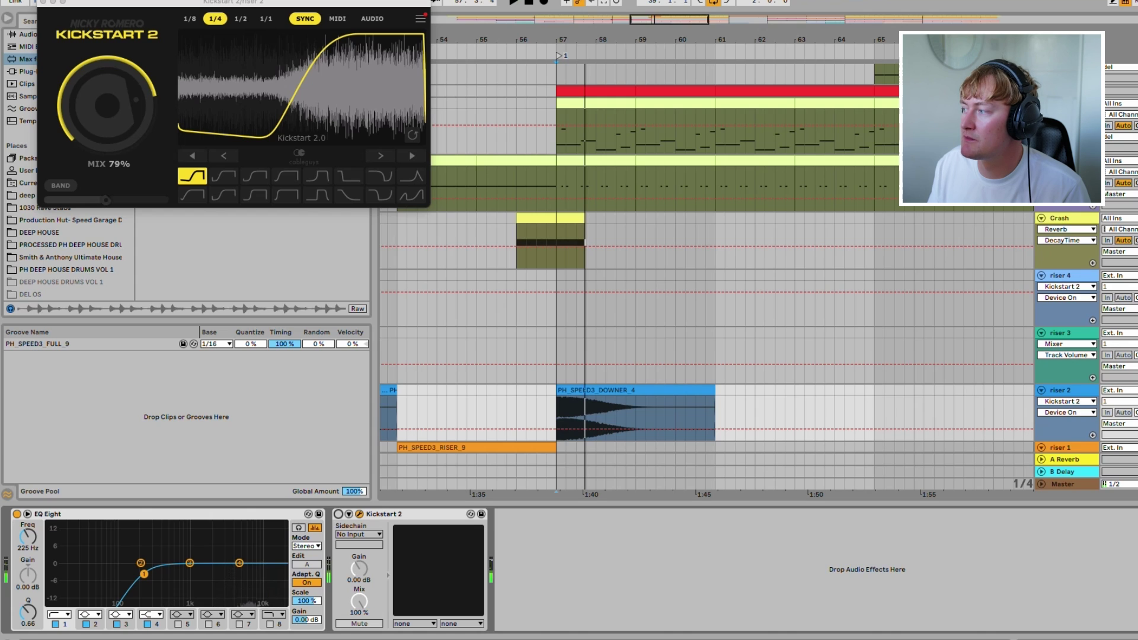
pyautogui.press('space')
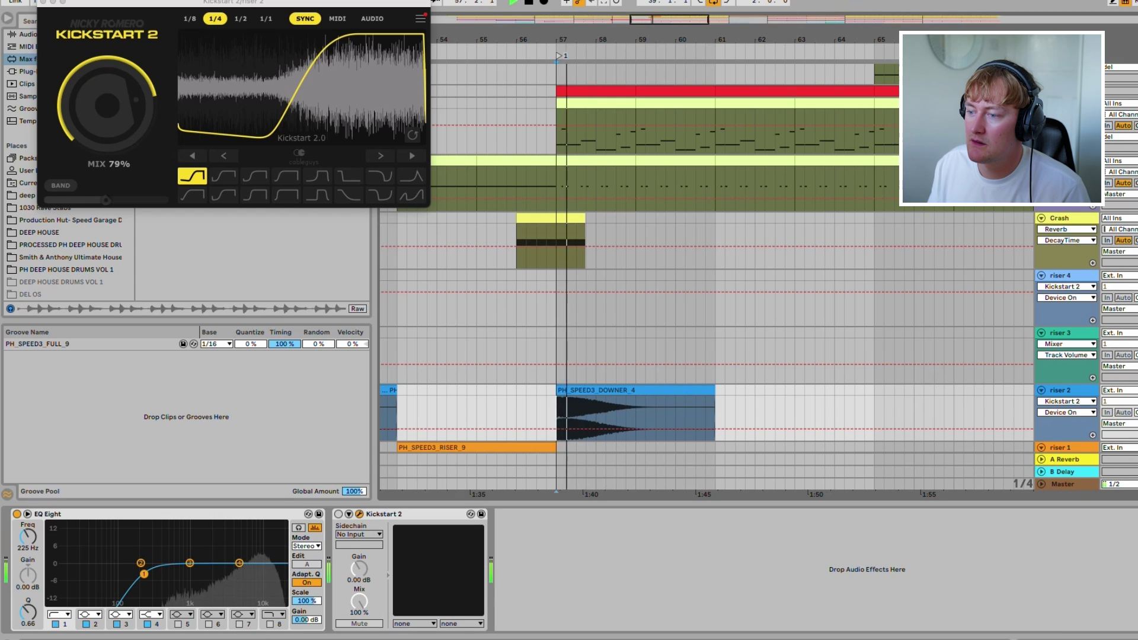
pyautogui.click(339, 514)
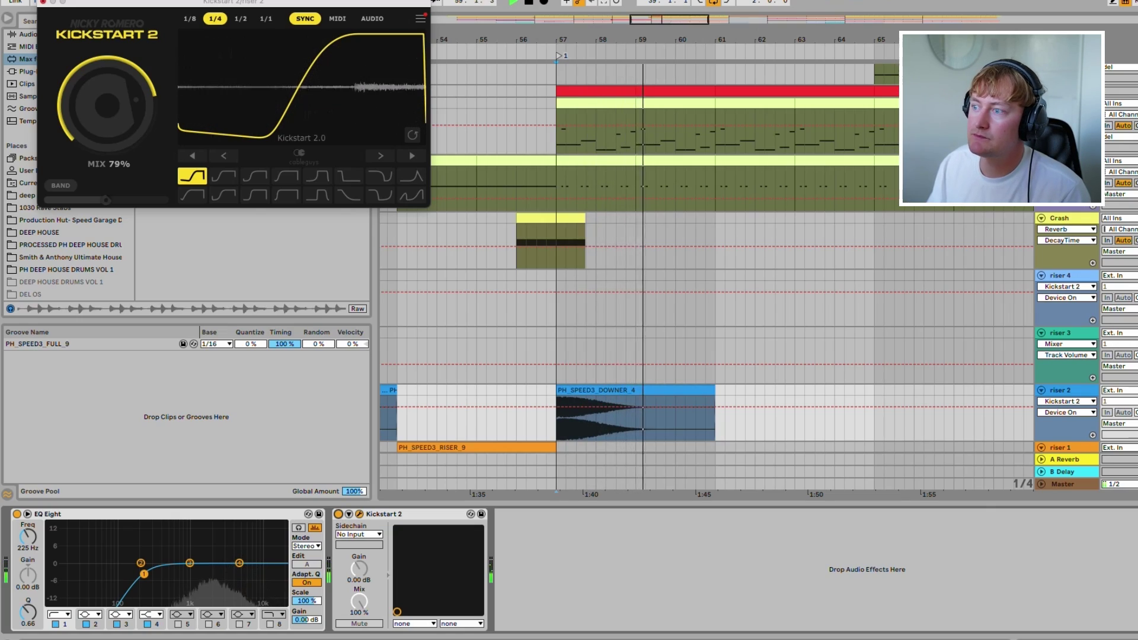
pyautogui.click(42, 2)
pyautogui.press('space')
# Audition the NOIZU_snare_loop_riser_07 and NOIZU_125_white_noise_riser_03 clips leading into the first drop
pyautogui.moveTo(627, 39); pyautogui.dragTo(628, 13)
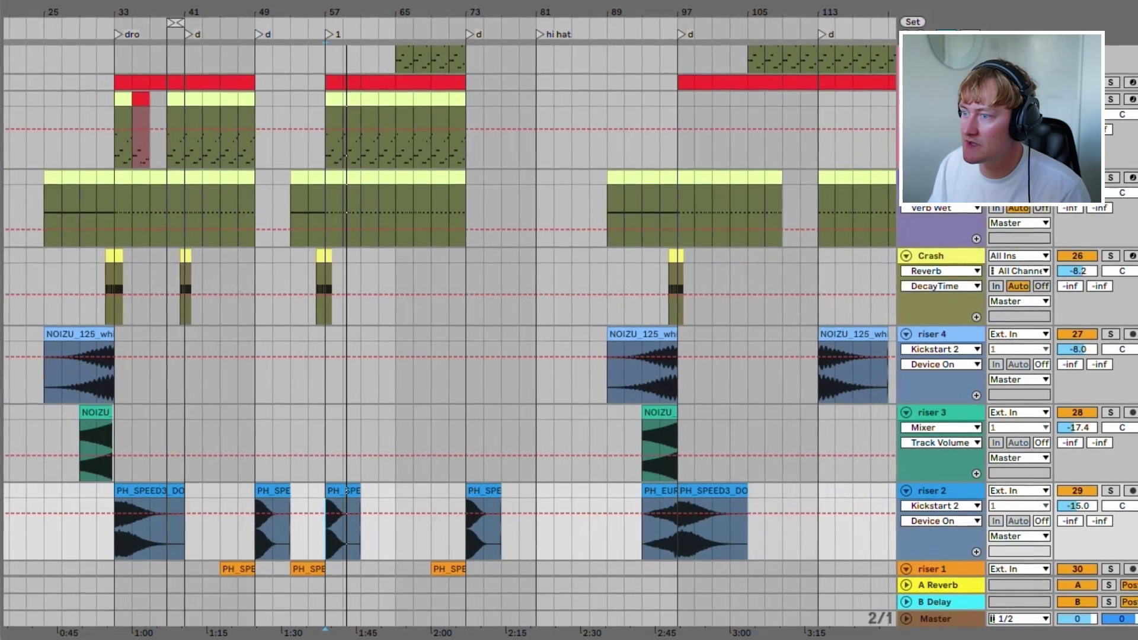
pyautogui.scroll(3, 569, 296)
pyautogui.scroll(-3, 569, 296)
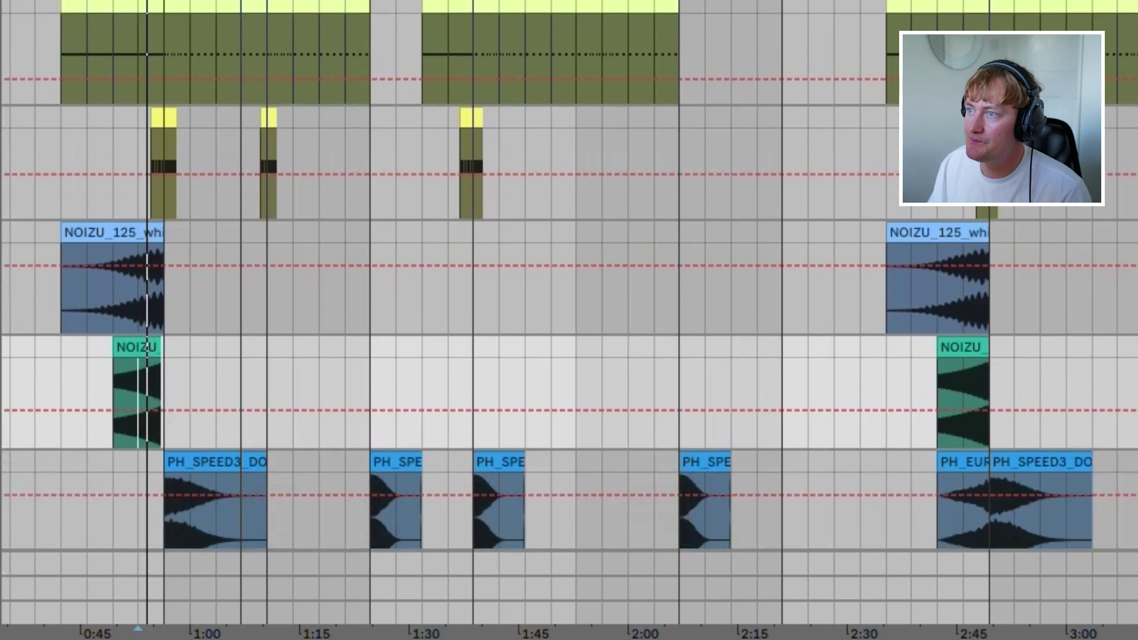
pyautogui.scroll(5, 88, 356)
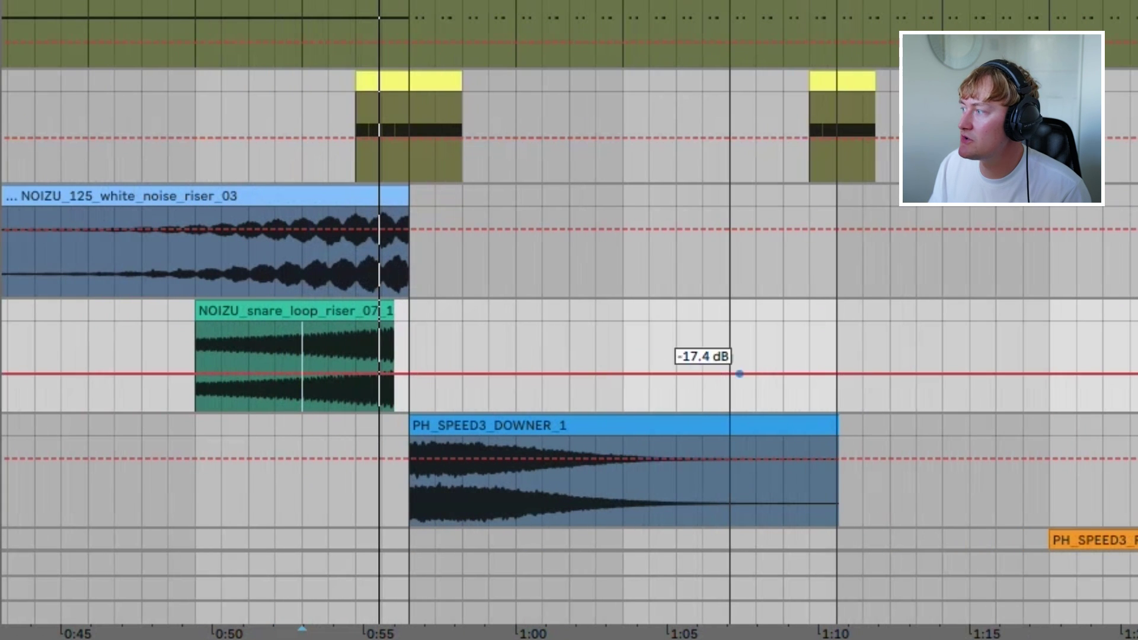
pyautogui.press('space')
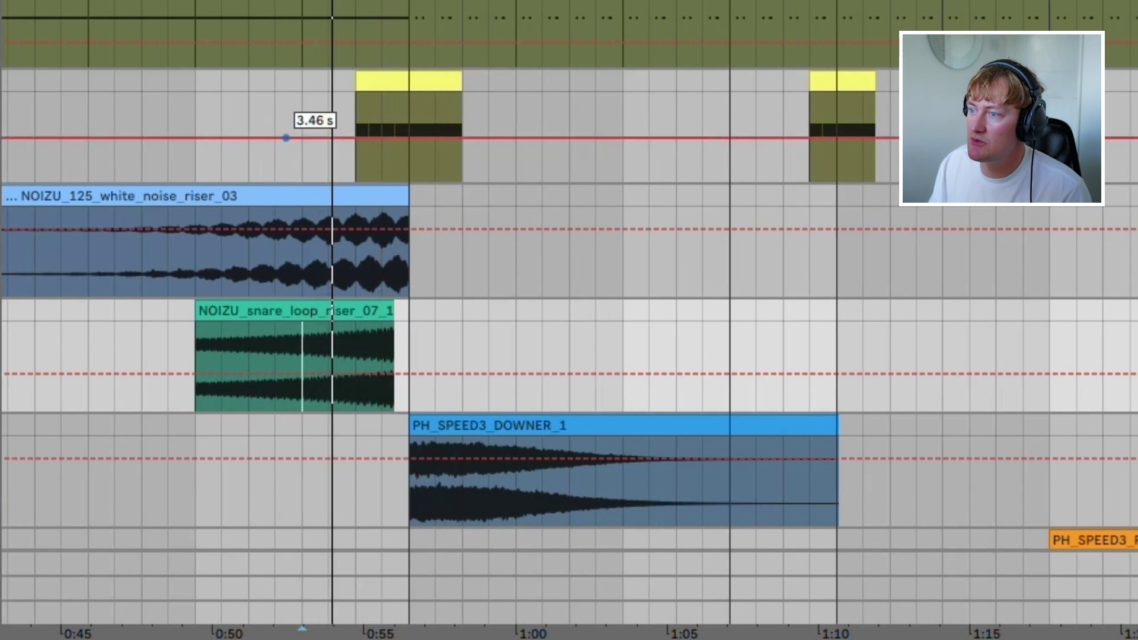
pyautogui.click(267, 195)
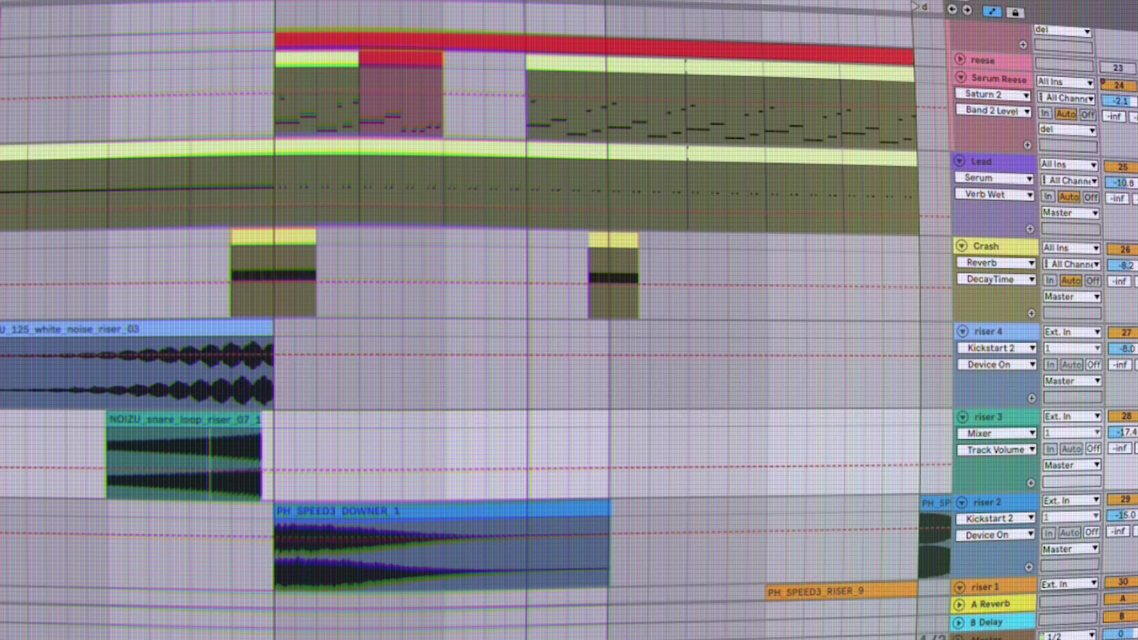